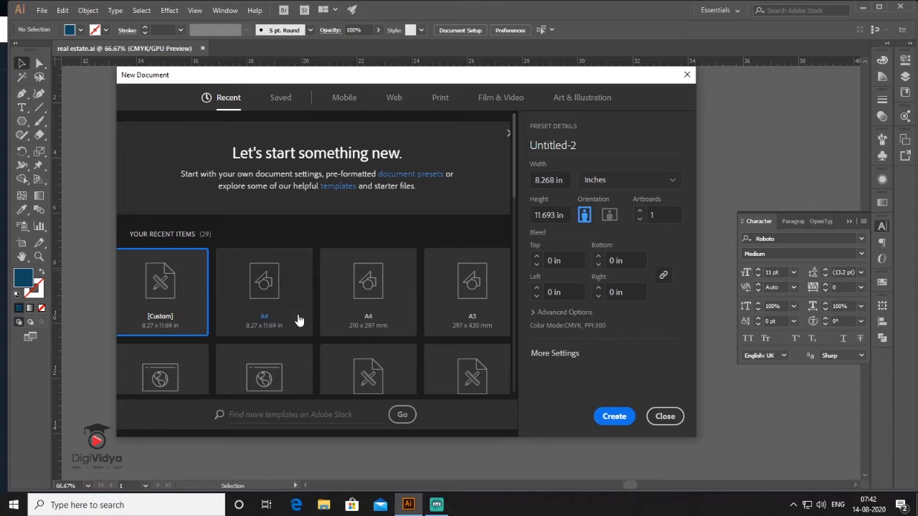
# - Create a new portrait A4 document named "Real Estate"
pyautogui.click(288, 315)
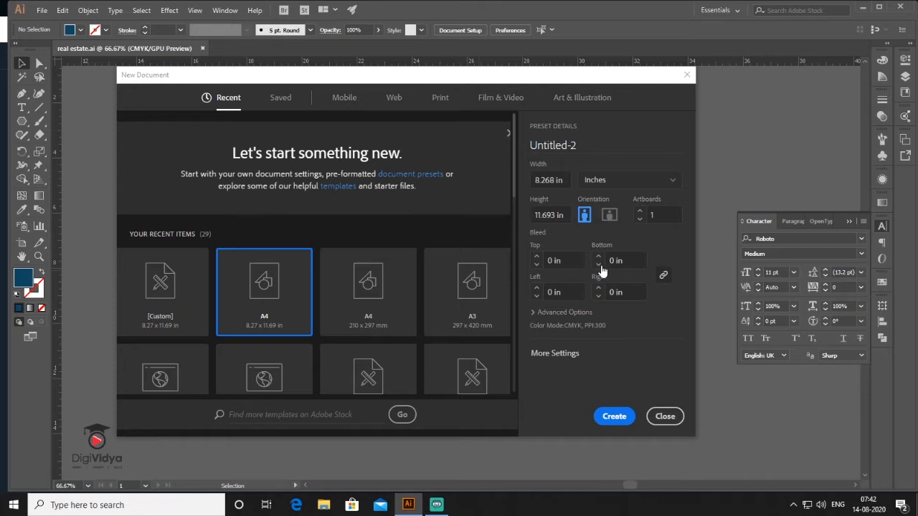
pyautogui.click(545, 146)
pyautogui.write('Real ')
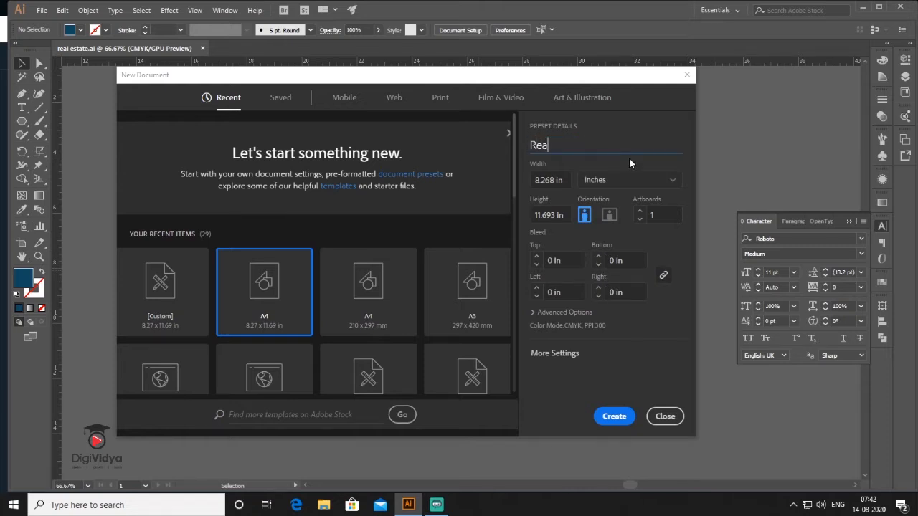
pyautogui.write('Estate')
pyautogui.click(620, 417)
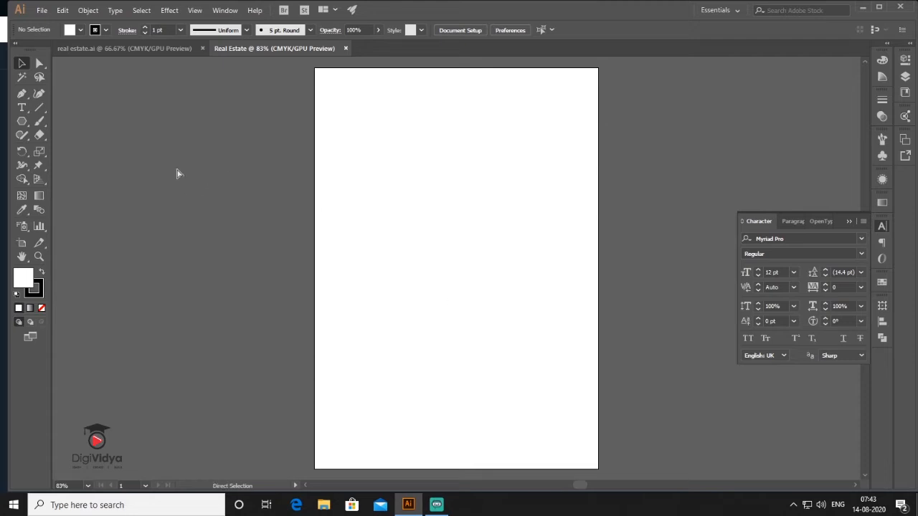
# - Show the rulers and place two vertical and two horizontal margin guides just inside the four page edges
pyautogui.click(194, 10)
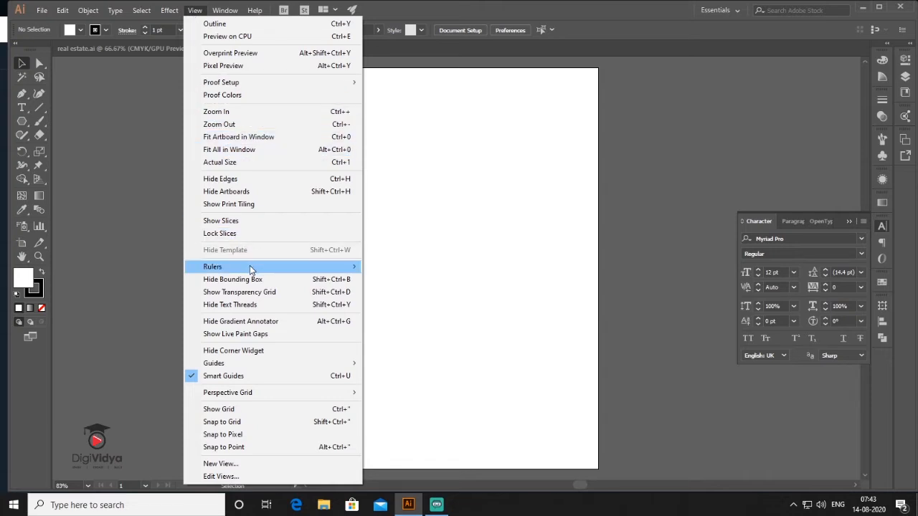
pyautogui.moveTo(251, 269)
pyautogui.click(413, 268)
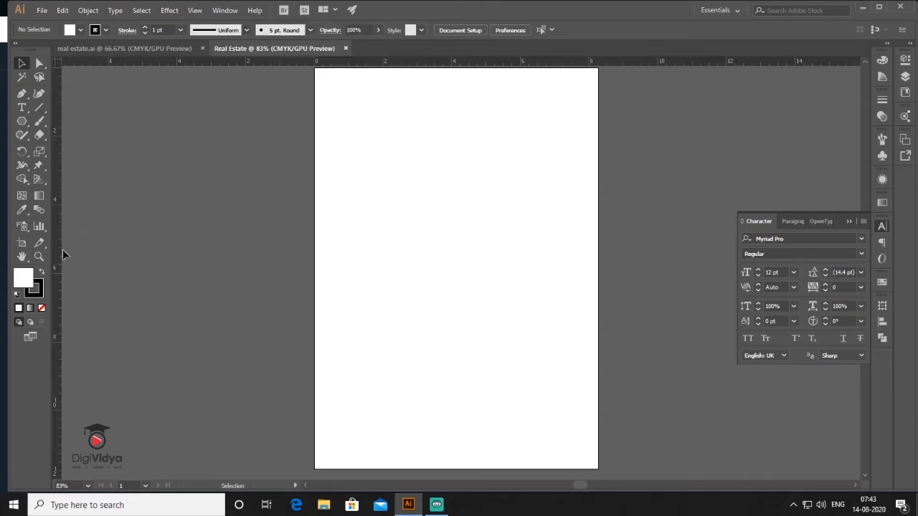
pyautogui.moveTo(324, 290); pyautogui.dragTo(324, 290)
pyautogui.moveTo(373, 63); pyautogui.dragTo(374, 81)
pyautogui.moveTo(325, 109); pyautogui.dragTo(330, 109)
pyautogui.moveTo(343, 81); pyautogui.dragTo(343, 84)
pyautogui.moveTo(58, 314); pyautogui.dragTo(582, 314)
pyautogui.moveTo(636, 63); pyautogui.dragTo(635, 457)
pyautogui.click(502, 239)
# - Draw a narrow vertical rectangle in the page's right margin, starting at the top edge, and fill it yellow (#FCD200)
pyautogui.hotkey('ctrl', '-')
pyautogui.press('m')
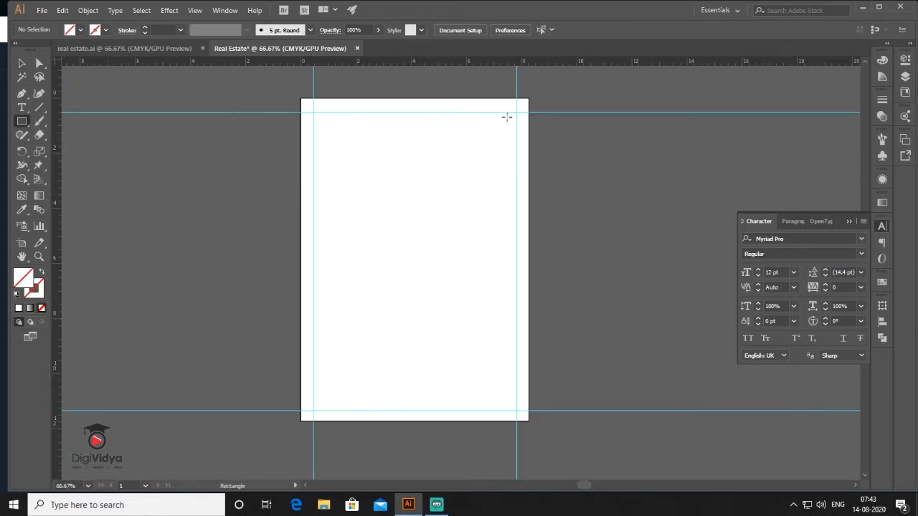
pyautogui.moveTo(517, 98); pyautogui.dragTo(529, 224)
pyautogui.click(21, 63)
pyautogui.doubleClick(23, 278)
pyautogui.click(634, 378)
pyautogui.click(614, 251)
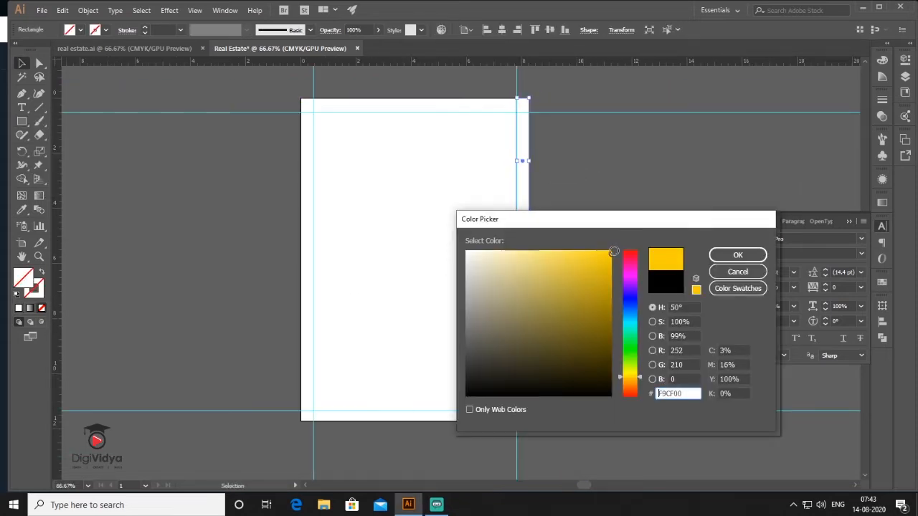
pyautogui.click(738, 254)
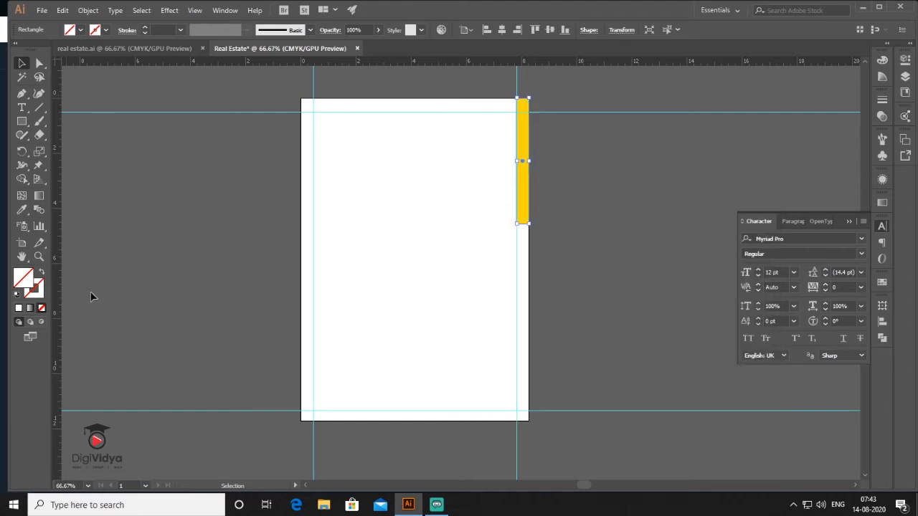
pyautogui.click(653, 262)
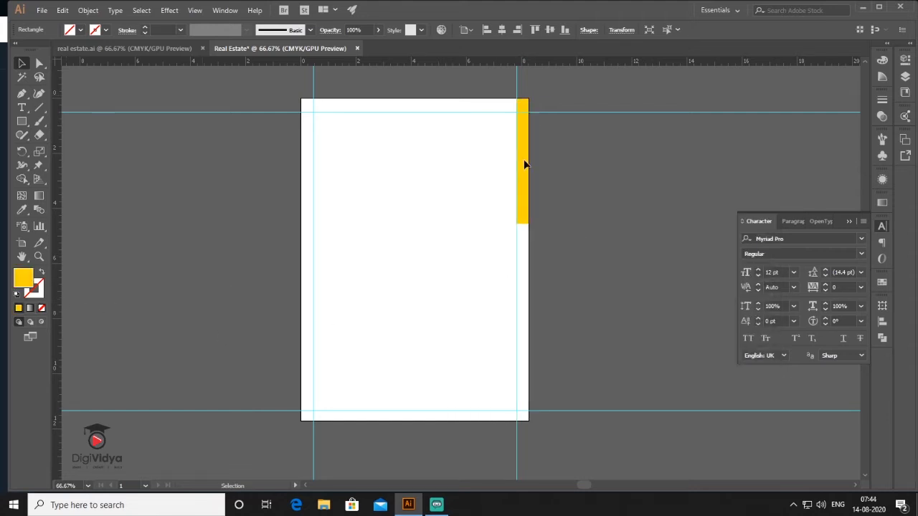
# - Duplicate the yellow bar to the bottom of the right margin and stretch the copy up to meet the original
pyautogui.moveTo(528, 217); pyautogui.dragTo(530, 359)
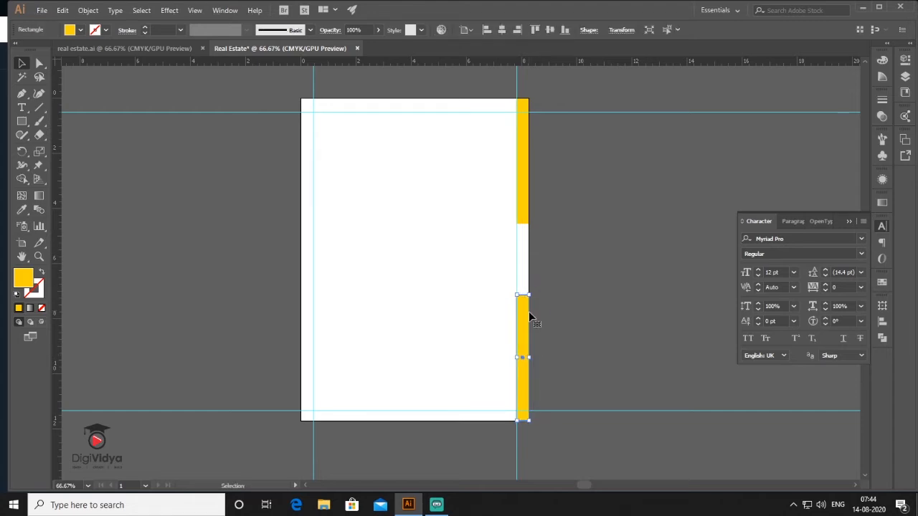
pyautogui.keyDown('alt'); pyautogui.scroll(1, 529, 313); pyautogui.keyUp('alt')
pyautogui.moveTo(522, 286); pyautogui.dragTo(521, 182)
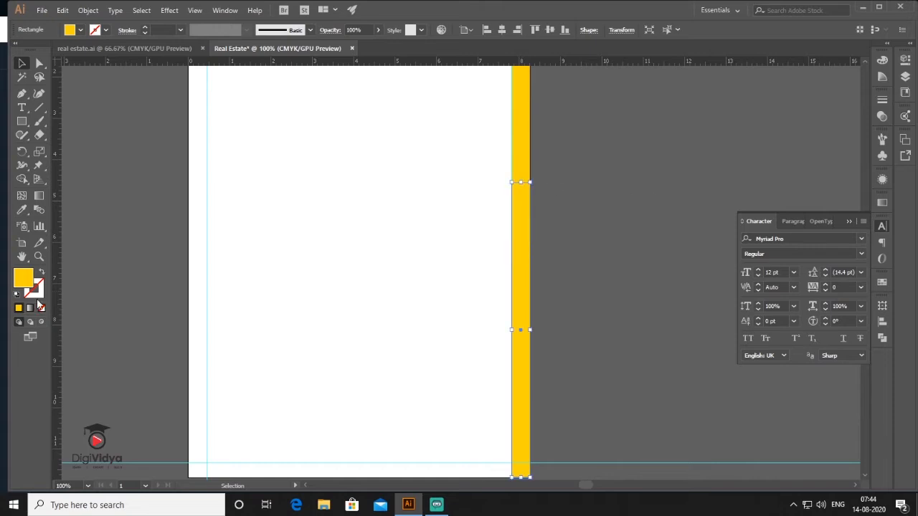
# - Recolour the lower bar in the right margin dark green with a hue of about 155°
pyautogui.press('F6')
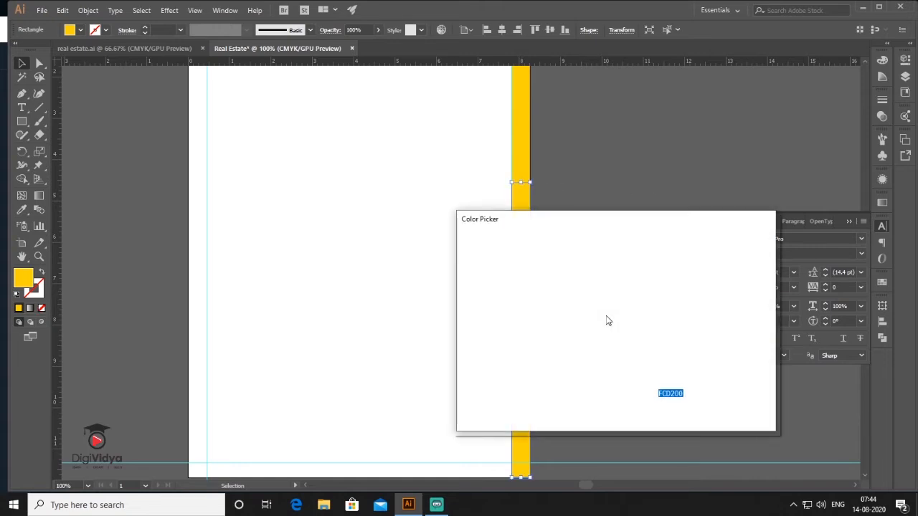
pyautogui.moveTo(628, 294); pyautogui.dragTo(634, 336)
pyautogui.click(595, 344)
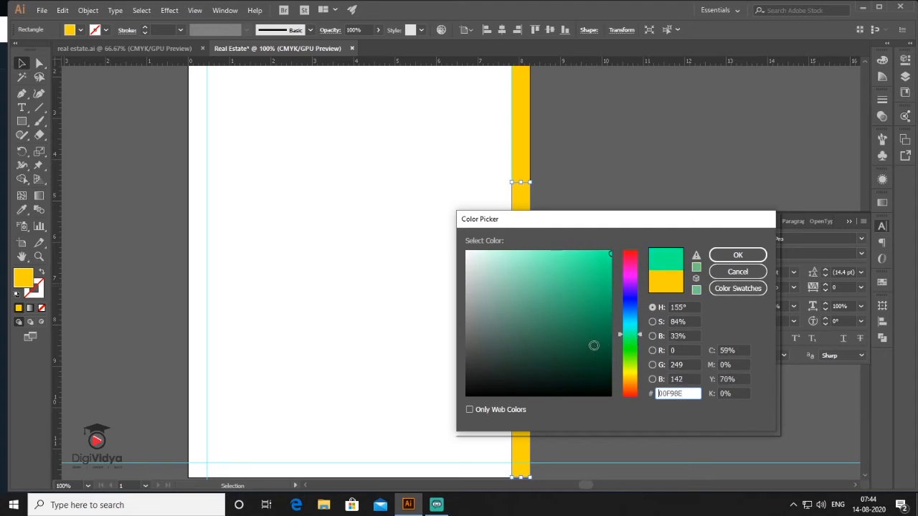
pyautogui.click(736, 255)
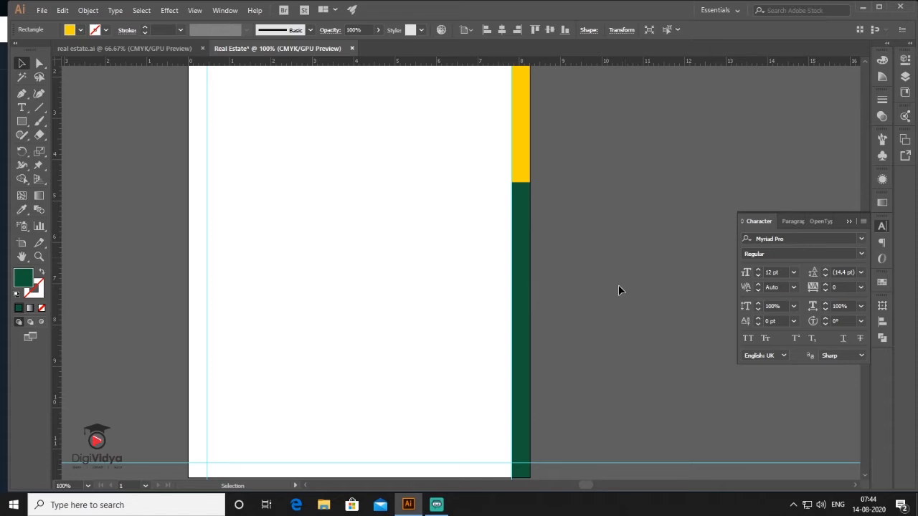
pyautogui.hotkey('ctrl', '-')
pyautogui.click(622, 251)
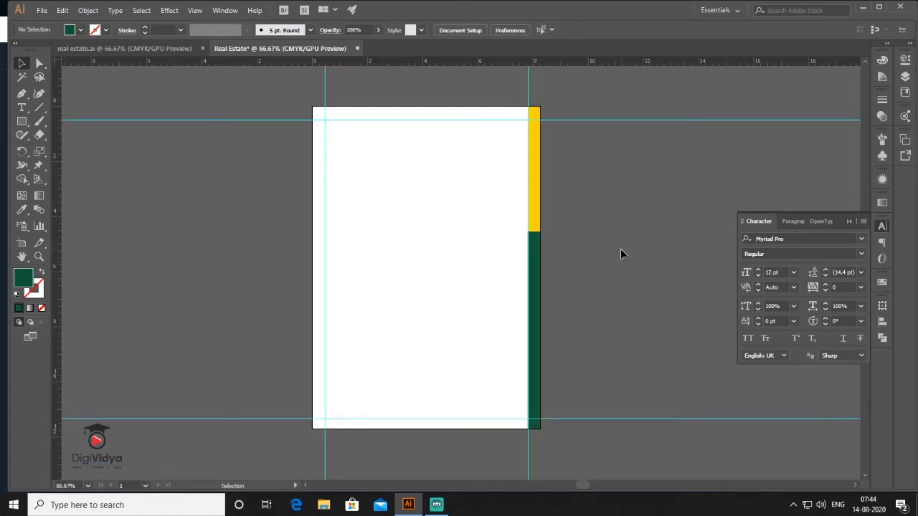
# - Place the villa photo "jpeg" from the Pics folder in the page's upper half, about 7.44 in wide and 4.19 in high
pyautogui.click(41, 12)
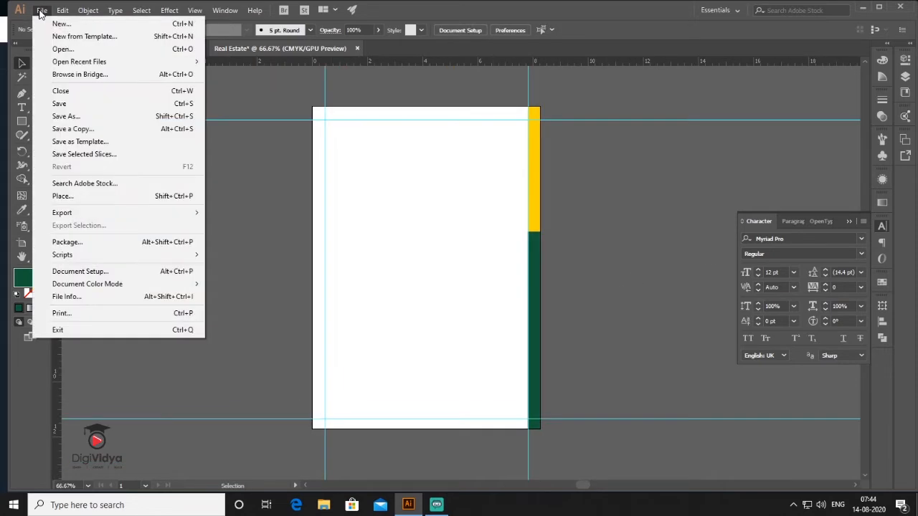
pyautogui.click(77, 195)
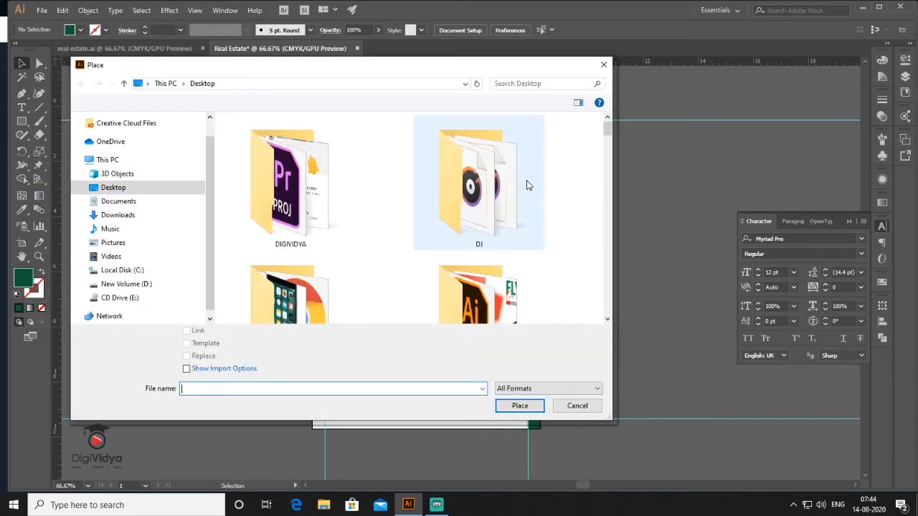
pyautogui.moveTo(607, 127); pyautogui.dragTo(597, 148)
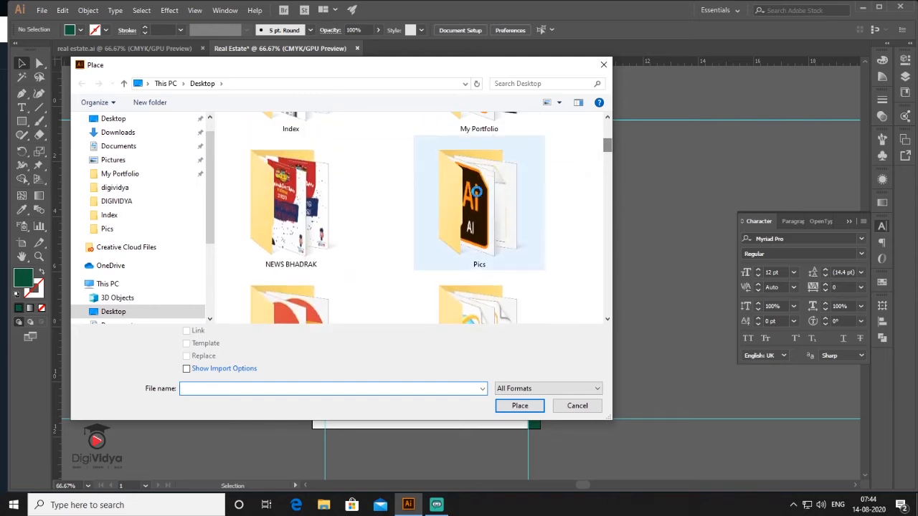
pyautogui.doubleClick(446, 164)
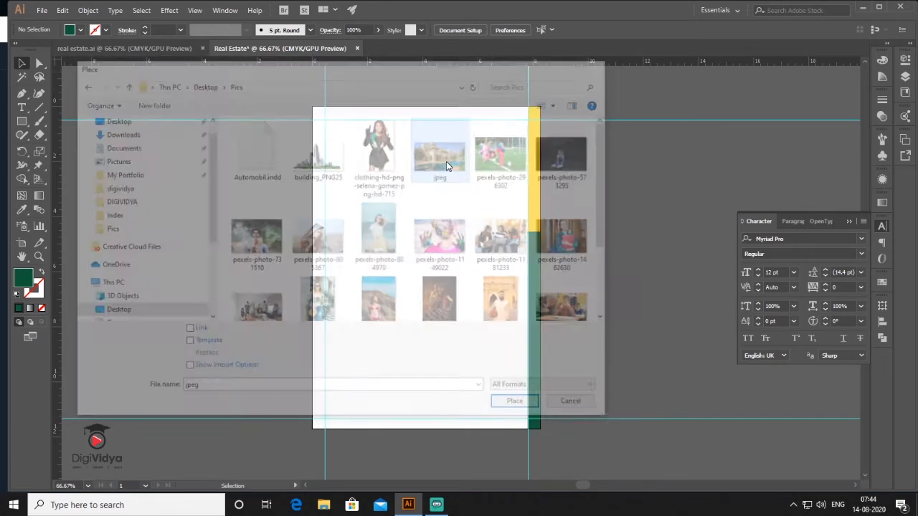
pyautogui.moveTo(226, 179); pyautogui.dragTo(431, 292)
pyautogui.moveTo(390, 233); pyautogui.dragTo(462, 205)
pyautogui.moveTo(519, 263); pyautogui.dragTo(536, 269)
pyautogui.click(643, 253)
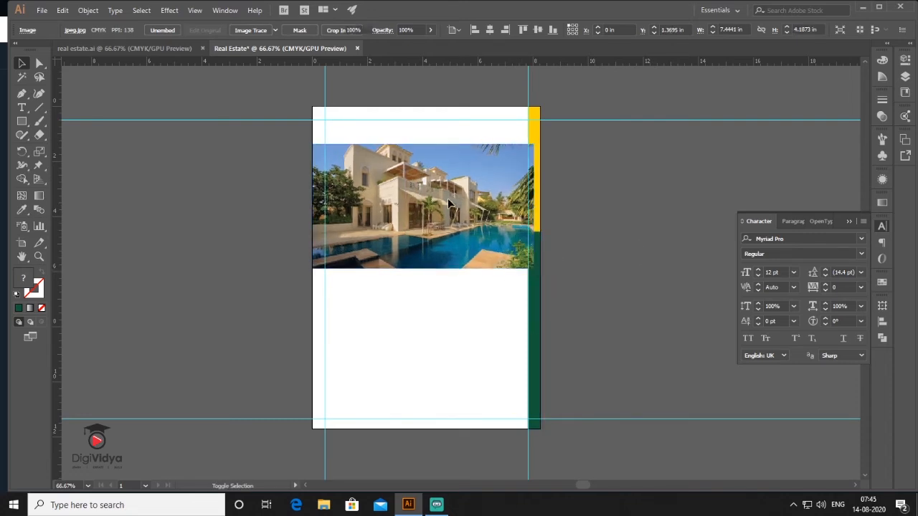
# - Shift the right vertical guide slightly so it lines up with the inner edge of the coloured bars
pyautogui.scroll(1, 449, 205)
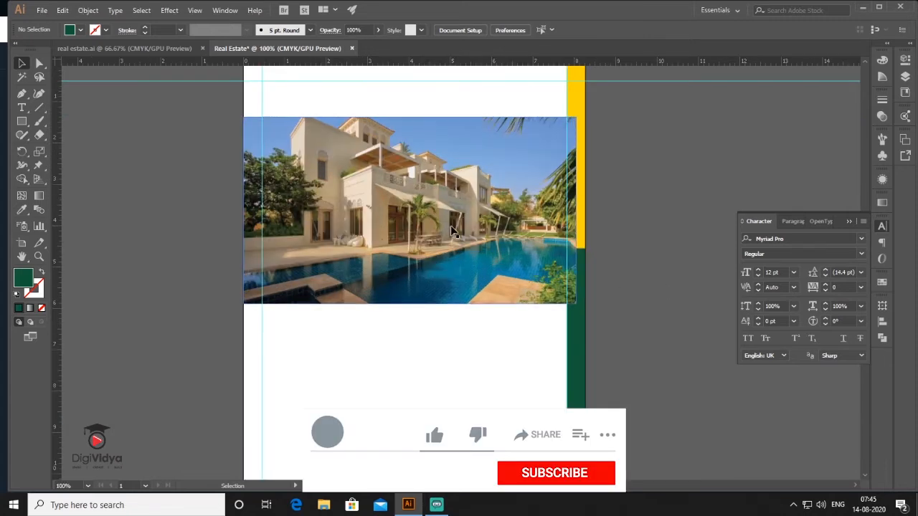
pyautogui.scroll(1, 451, 230)
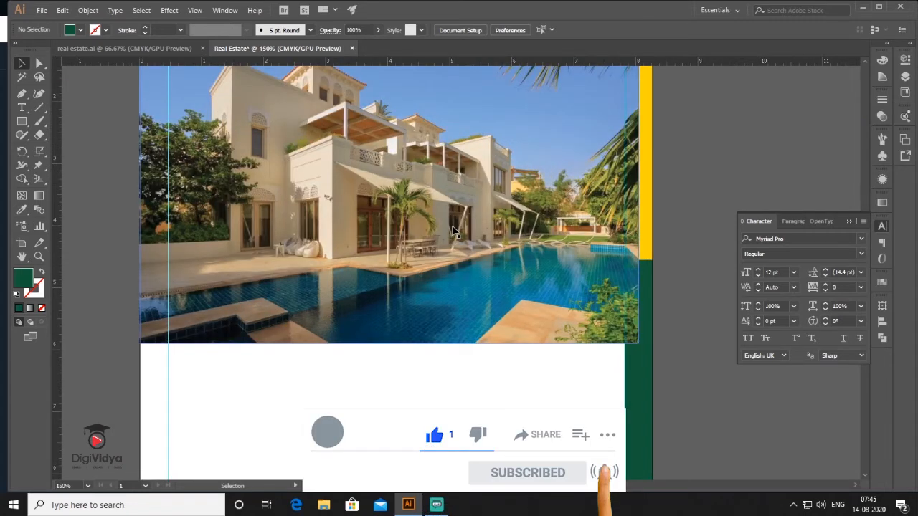
pyautogui.press('space')
pyautogui.moveTo(478, 215); pyautogui.dragTo(488, 235)
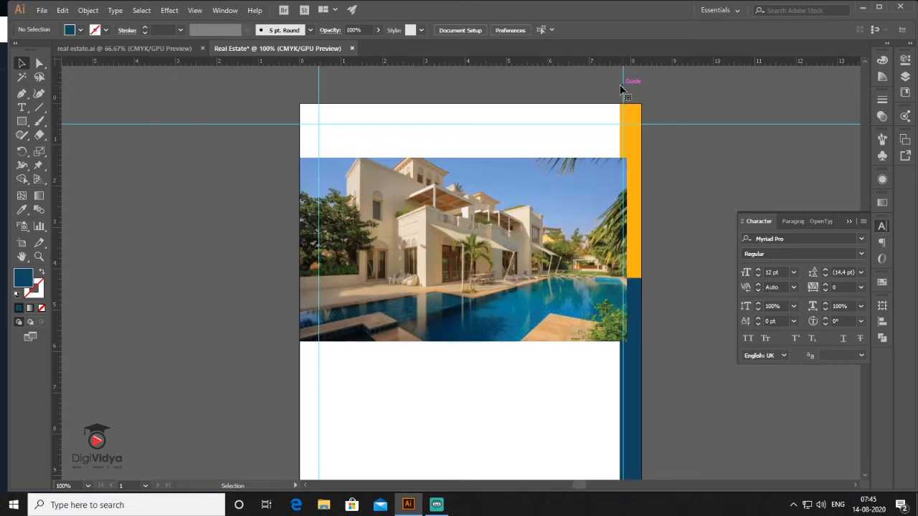
pyautogui.moveTo(621, 85); pyautogui.dragTo(619, 87)
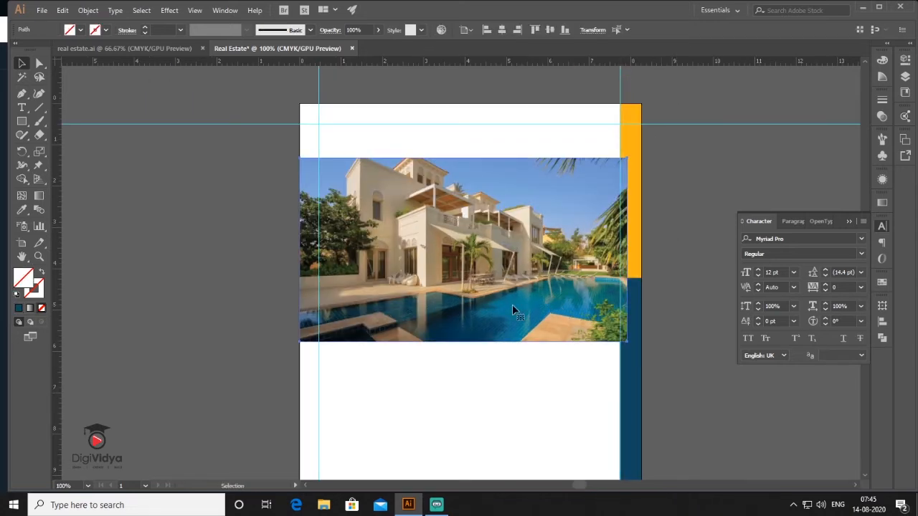
pyautogui.hotkey('ctrl', 'shift', 'a')
# - Draw a square beside the artboard with no fill and a dark blue outline
pyautogui.scroll(1, 547, 289)
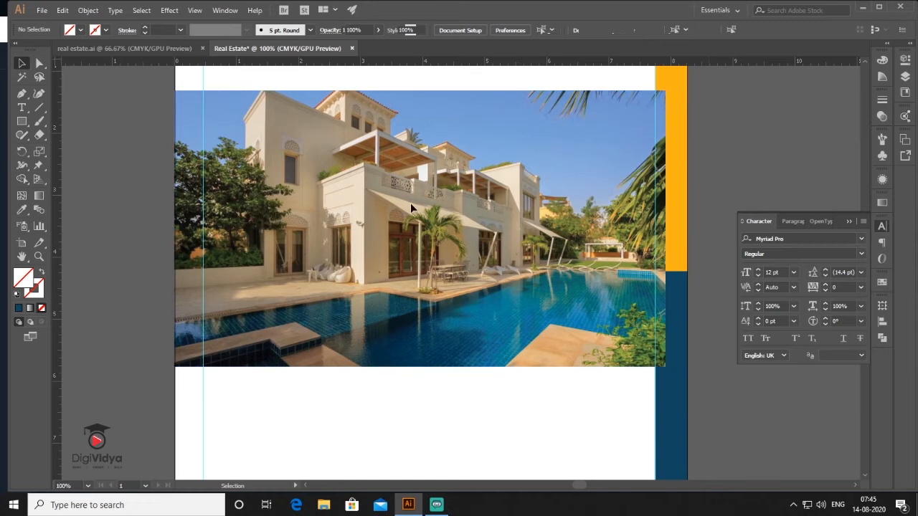
pyautogui.moveTo(434, 194); pyautogui.dragTo(485, 250)
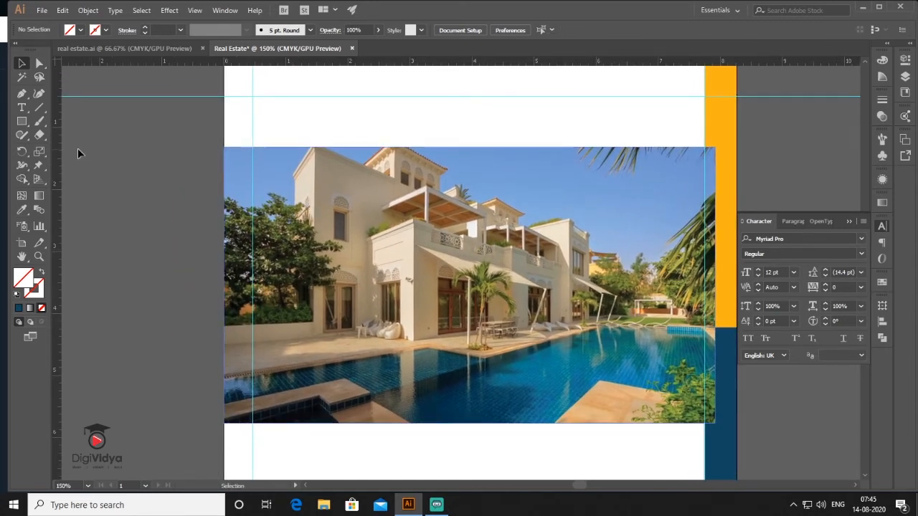
pyautogui.hscroll(-4, 79, 153)
pyautogui.press('m')
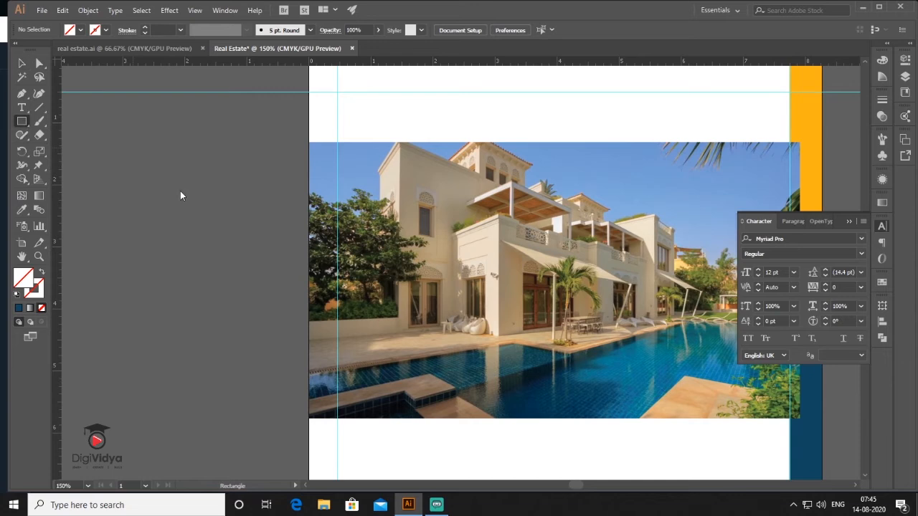
pyautogui.moveTo(157, 171); pyautogui.dragTo(193, 206)
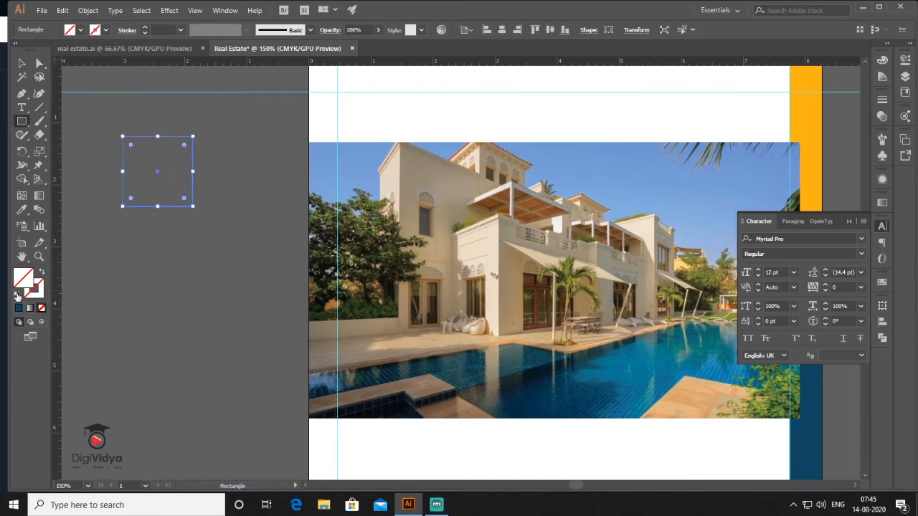
pyautogui.click(19, 308)
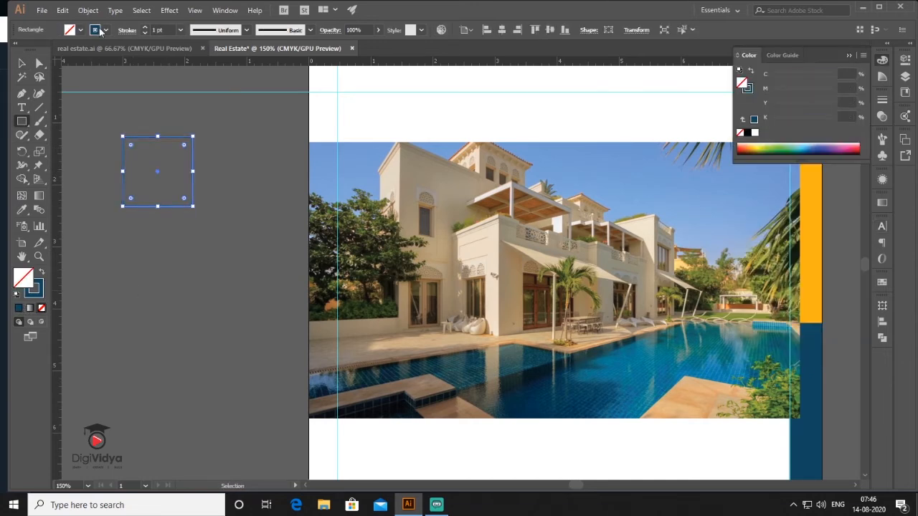
# - Draw a triangle outline below the square, flatten it, and add a smaller overlapping copy to form two peaks
pyautogui.moveTo(21, 121); pyautogui.dragTo(70, 168)
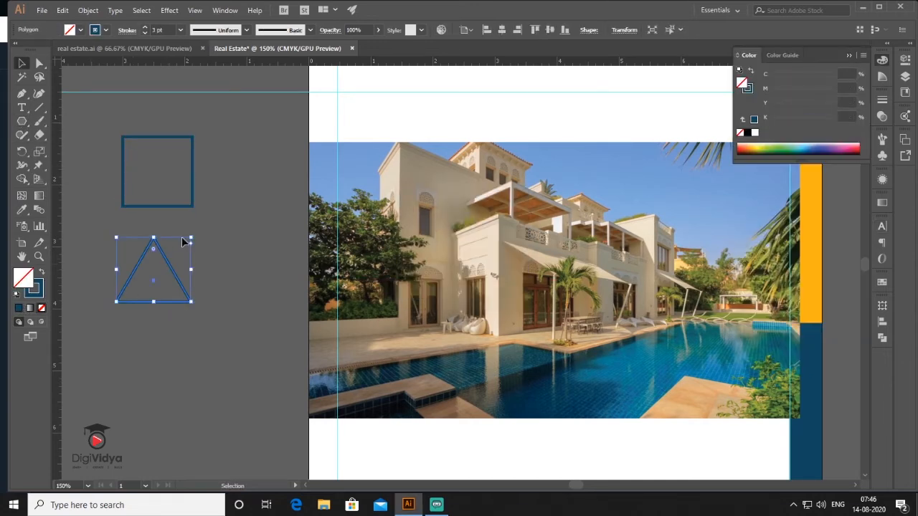
pyautogui.moveTo(190, 237)
pyautogui.mouseDown()
pyautogui.moveTo(164, 266)
pyautogui.moveTo(186, 290)
pyautogui.mouseUp()
pyautogui.moveTo(152, 266); pyautogui.dragTo(139, 248)
pyautogui.click(201, 277)
pyautogui.moveTo(200, 277); pyautogui.dragTo(136, 288)
# - Try to unite the two overlapping triangles and expand the result, and undo it
pyautogui.click(882, 338)
pyautogui.click(748, 330)
pyautogui.click(88, 10)
pyautogui.press('Return')
pyautogui.hotkey('ctrl', 'z')
pyautogui.hotkey('ctrl', 'z')
pyautogui.hotkey('ctrl', 'z')
# - Expand both triangle outlines into filled shapes and unite them into a single mountain shape
pyautogui.keyDown('shift'); pyautogui.click(141, 302); pyautogui.keyUp('shift')
pyautogui.hotkey('alt', 'o')
pyautogui.press('x')
pyautogui.press('Return')
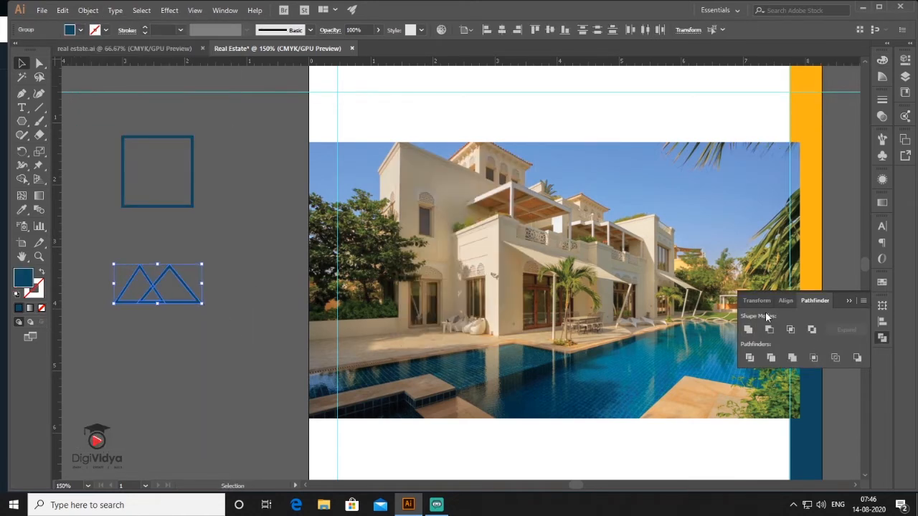
pyautogui.click(748, 330)
# - Move the mountain shape into the square, scale it to fit, and nudge the square up to align with its base
pyautogui.moveTo(185, 302); pyautogui.dragTo(196, 207)
pyautogui.moveTo(210, 165); pyautogui.dragTo(158, 155)
pyautogui.click(119, 221)
pyautogui.scroll(1, 119, 222)
pyautogui.click(156, 109)
pyautogui.press('Up')
pyautogui.press('Up')
pyautogui.press('Up')
pyautogui.press('Up')
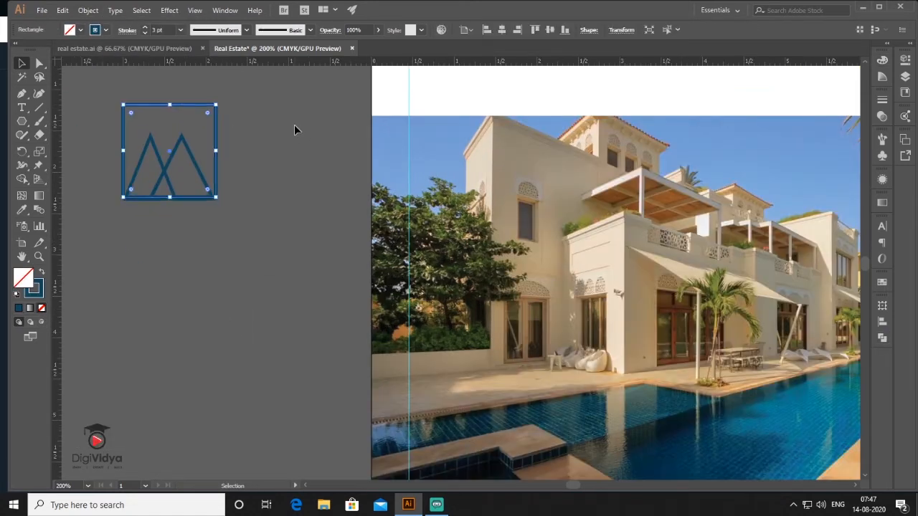
# - Expand the square's outline into a filled shape and move the icon to make room for the logo text
pyautogui.scroll(1, 145, 198)
pyautogui.moveTo(106, 141); pyautogui.dragTo(262, 157)
pyautogui.click(88, 10)
pyautogui.click(117, 139)
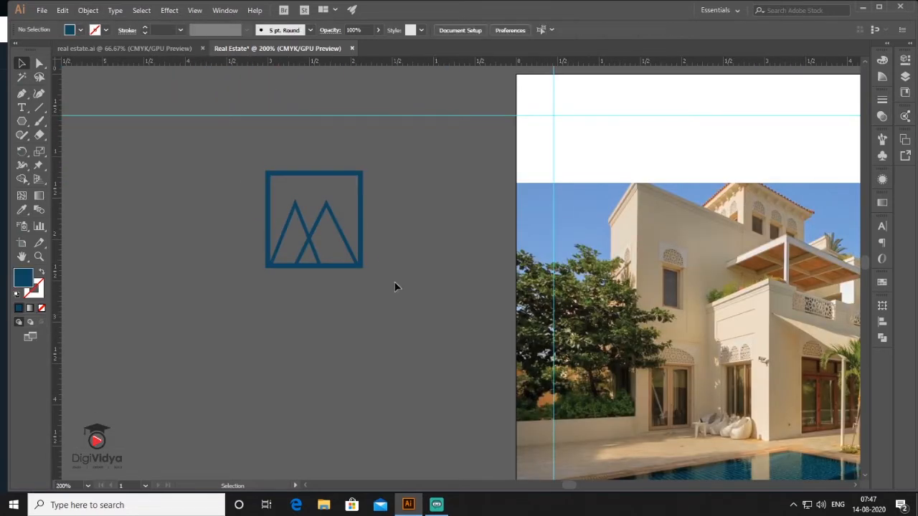
pyautogui.moveTo(361, 247); pyautogui.dragTo(287, 236)
# - Add the text "BIG", enlarge it, and position it beside the upper part of the icon
pyautogui.press('t')
pyautogui.click(221, 325)
pyautogui.write('BIG')
pyautogui.moveTo(240, 328); pyautogui.dragTo(299, 372)
pyautogui.moveTo(258, 344); pyautogui.dragTo(335, 181)
pyautogui.moveTo(160, 304); pyautogui.dragTo(264, 356)
pyautogui.write('REal')
pyautogui.press('BackSpace')
pyautogui.press('BackSpace')
pyautogui.press('BackSpace')
pyautogui.write('eal Estate')
pyautogui.moveTo(193, 309); pyautogui.dragTo(347, 218)
pyautogui.press('Delete')
# - Add a separate text line reading "Real Estate" for the logo
pyautogui.press('t')
pyautogui.click(216, 339)
pyautogui.write('Real Estate')
# - Move the complete logo with its tagline onto the page, at the intersection of the top and left guides
pyautogui.moveTo(438, 259); pyautogui.dragTo(606, 129)
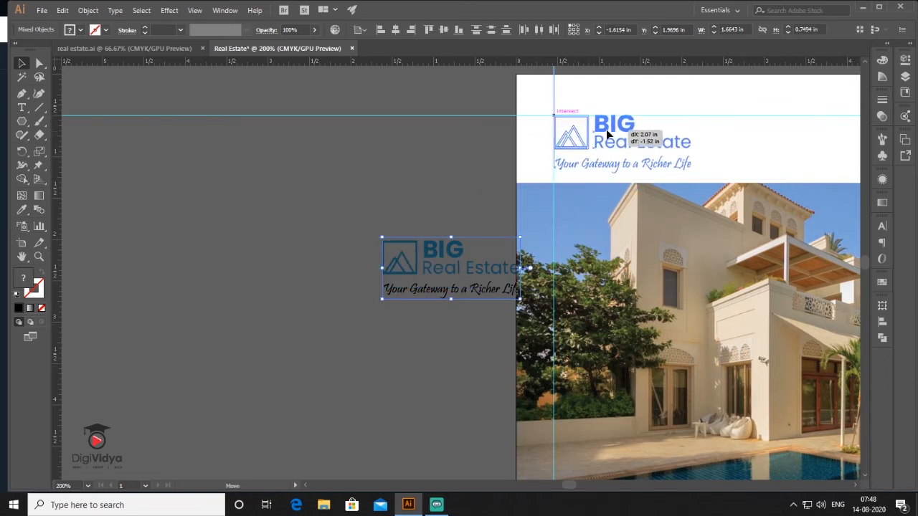
pyautogui.click(410, 212)
pyautogui.moveTo(598, 211); pyautogui.dragTo(244, 246)
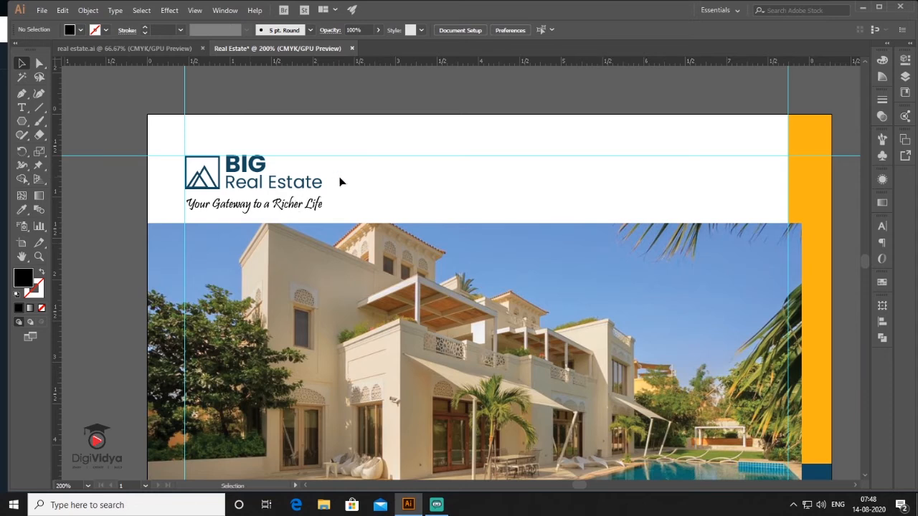
# - Draw a black rectangle directly beneath the villa photo, from the page's left edge to about half of the white area's width
pyautogui.scroll(-2, 391, 194)
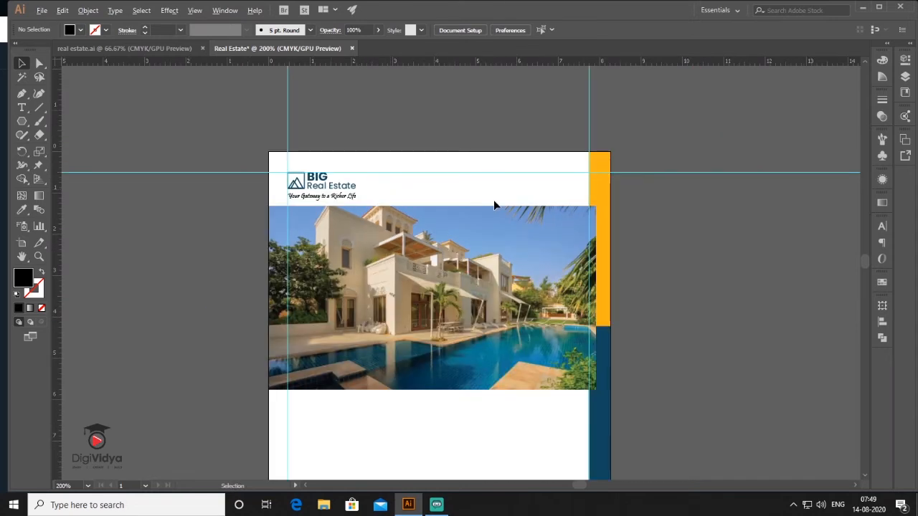
pyautogui.press('space')
pyautogui.moveTo(666, 301); pyautogui.dragTo(675, 210)
pyautogui.scroll(-1, 679, 244)
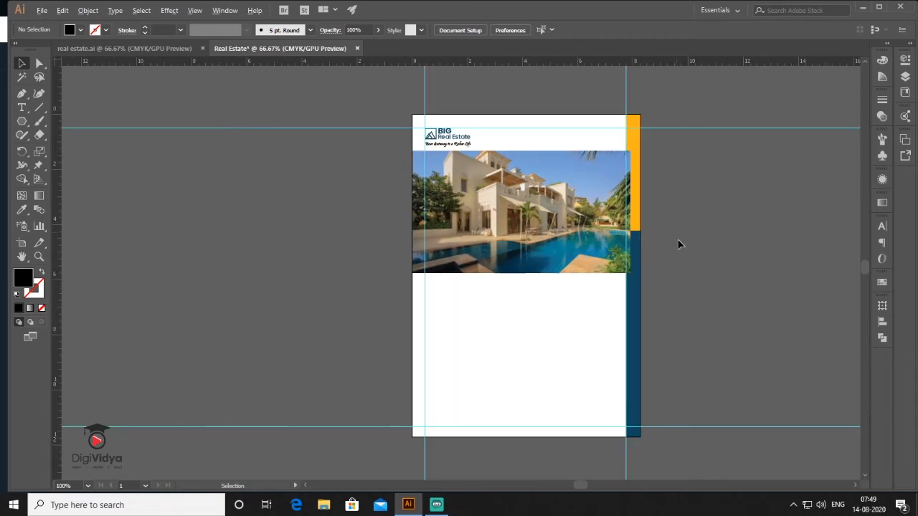
pyautogui.moveTo(693, 264); pyautogui.dragTo(675, 257)
pyautogui.click(27, 125)
pyautogui.moveTo(29, 128); pyautogui.dragTo(51, 121)
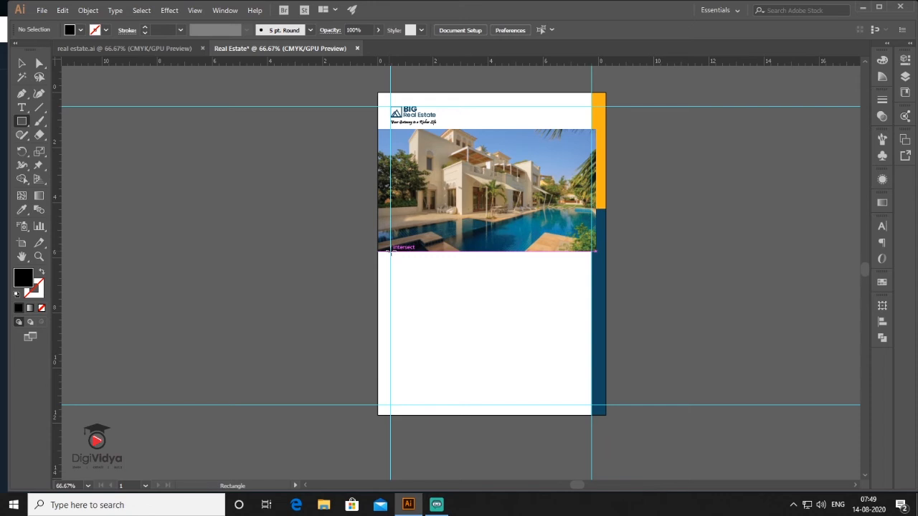
pyautogui.moveTo(391, 252)
pyautogui.mouseDown()
pyautogui.moveTo(393, 304)
pyautogui.moveTo(464, 328)
pyautogui.mouseUp()
pyautogui.press('v')
pyautogui.moveTo(391, 289); pyautogui.dragTo(378, 290)
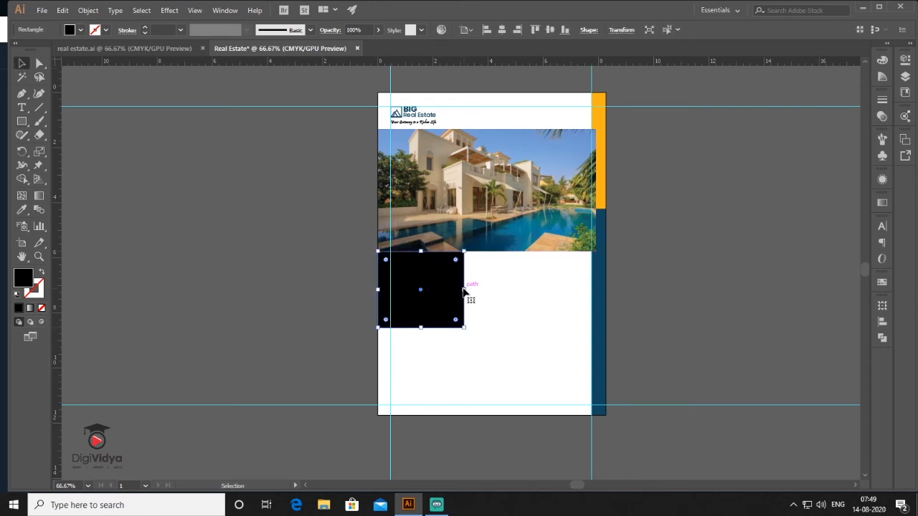
pyautogui.moveTo(464, 291); pyautogui.dragTo(487, 290)
# - Duplicate the rectangle beside the original and fit the copy's outer edge to the right margin guide
pyautogui.click(23, 210)
pyautogui.press('v')
pyautogui.moveTo(445, 314); pyautogui.dragTo(554, 314)
pyautogui.keyDown('shift'); pyautogui.click(448, 308); pyautogui.keyUp('shift')
pyautogui.moveTo(596, 290); pyautogui.dragTo(591, 289)
pyautogui.click(525, 320)
# - Fill the right block with the side bar's orange and the left block with light grey
pyautogui.press('i')
pyautogui.click(602, 170)
pyautogui.press('v')
pyautogui.click(444, 298)
pyautogui.doubleClick(24, 278)
pyautogui.press('Return')
pyautogui.click(700, 260)
pyautogui.hotkey('ctrl', '-')
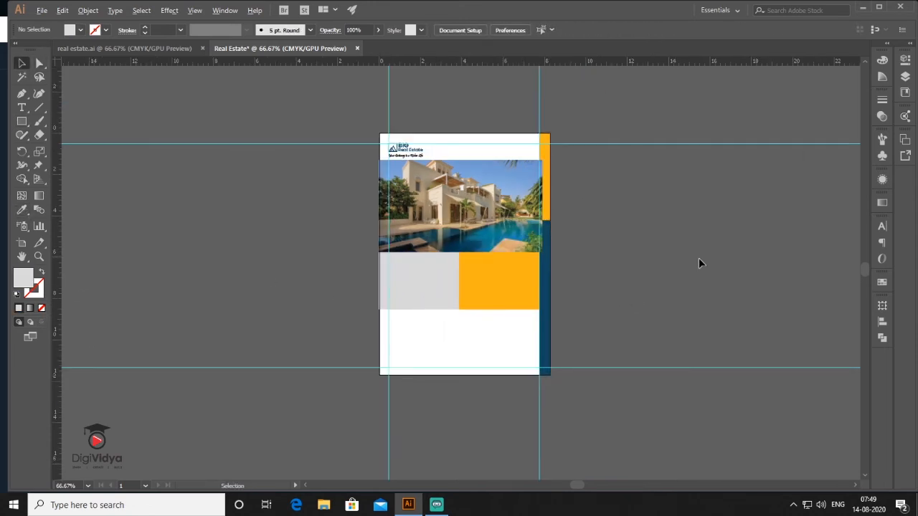
# - Paste the prepared "Reliable and effective management" and "Who We Are" text panels over the two blocks beneath the photo
pyautogui.scroll(2, 483, 282)
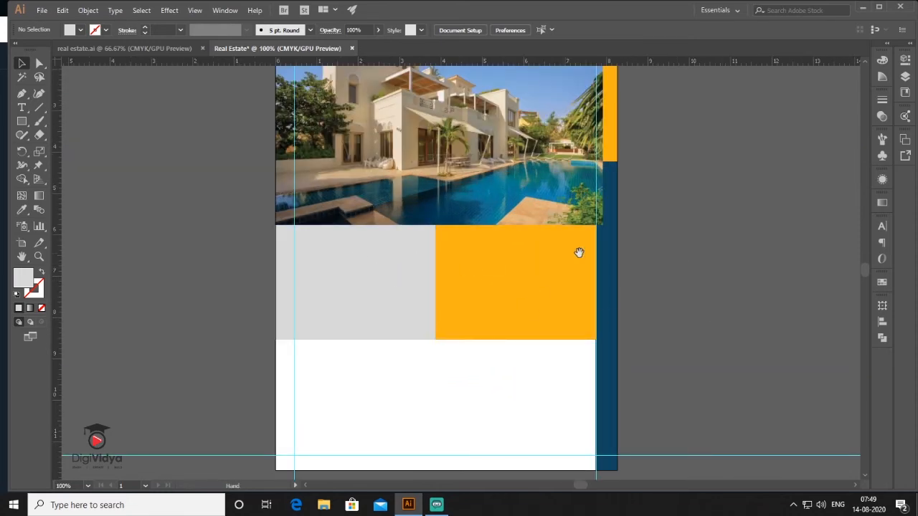
pyautogui.moveTo(578, 250); pyautogui.dragTo(606, 279)
pyautogui.hotkey('ctrl', 'f')
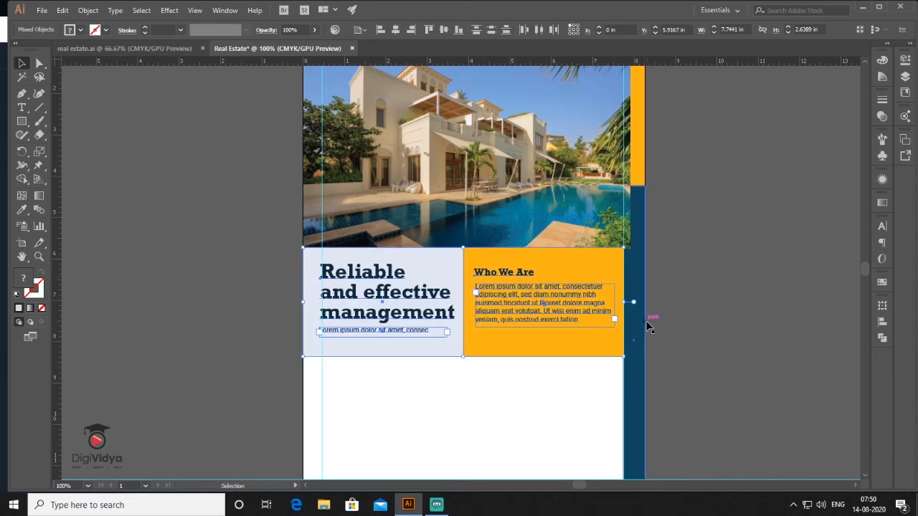
pyautogui.click(679, 278)
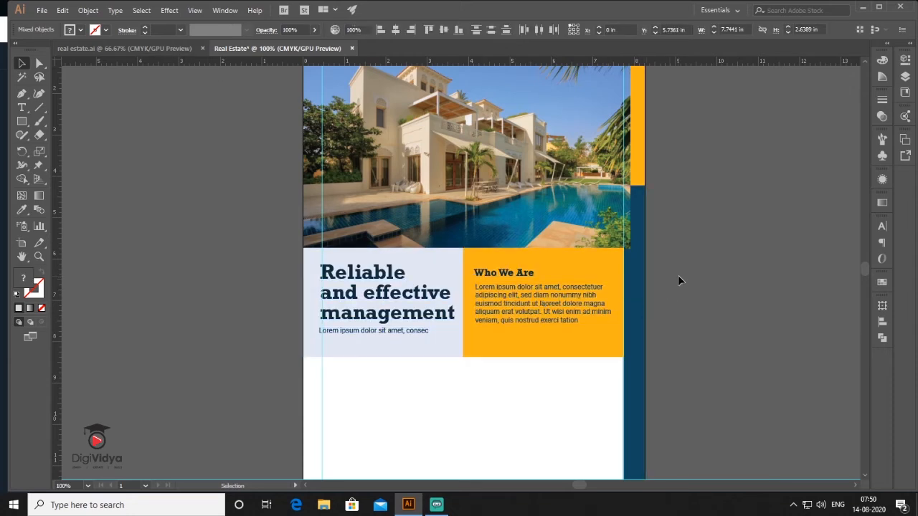
# - Bring the villa photo to the front of the stacking order
pyautogui.rightClick(517, 214)
pyautogui.moveTo(576, 310)
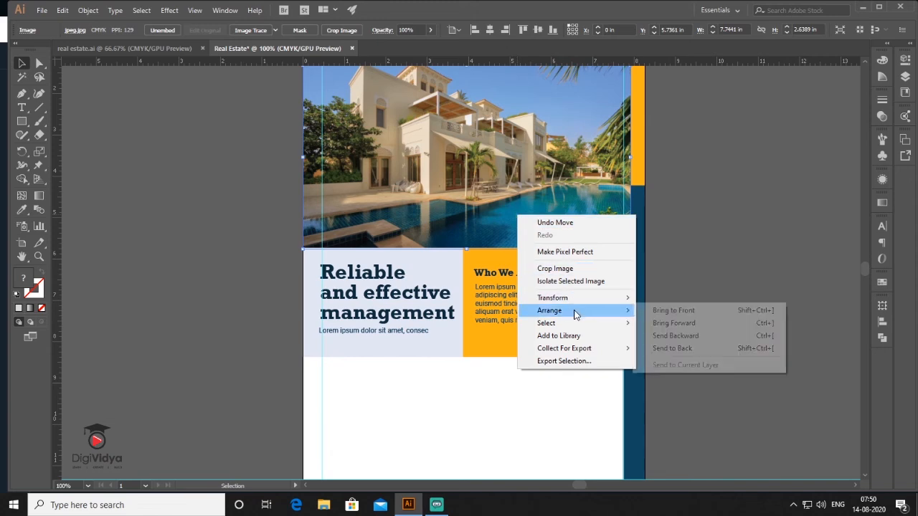
pyautogui.click(661, 313)
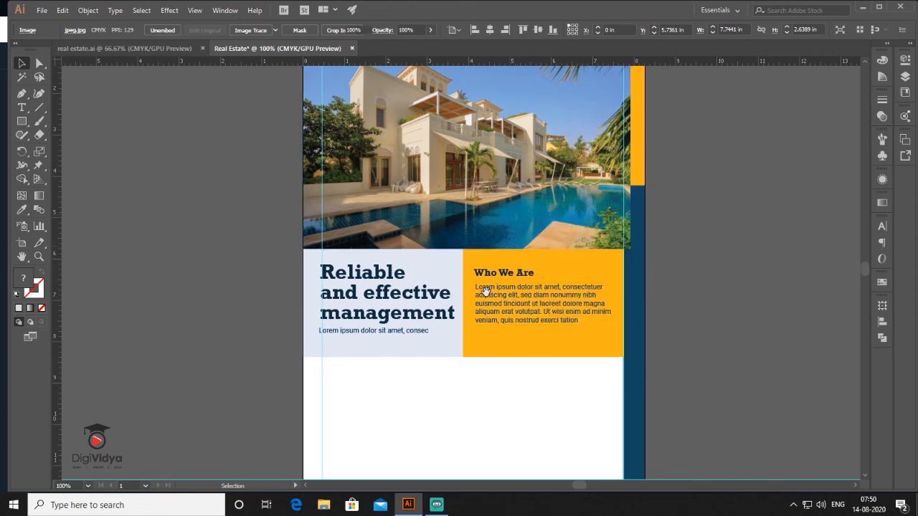
# - Nudge the "Reliable and effective management" heading and its subline right to align them with the left margin guide
pyautogui.moveTo(501, 283); pyautogui.dragTo(503, 281)
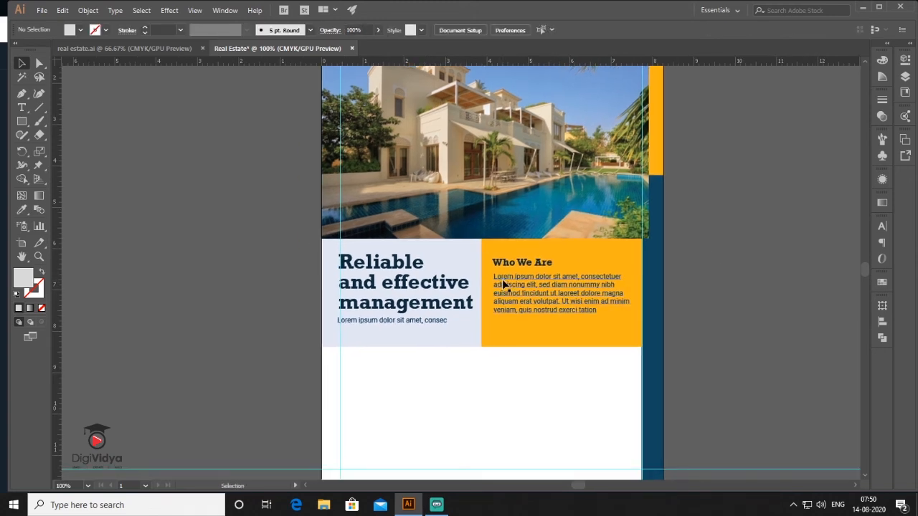
pyautogui.scroll(4, 652, 280)
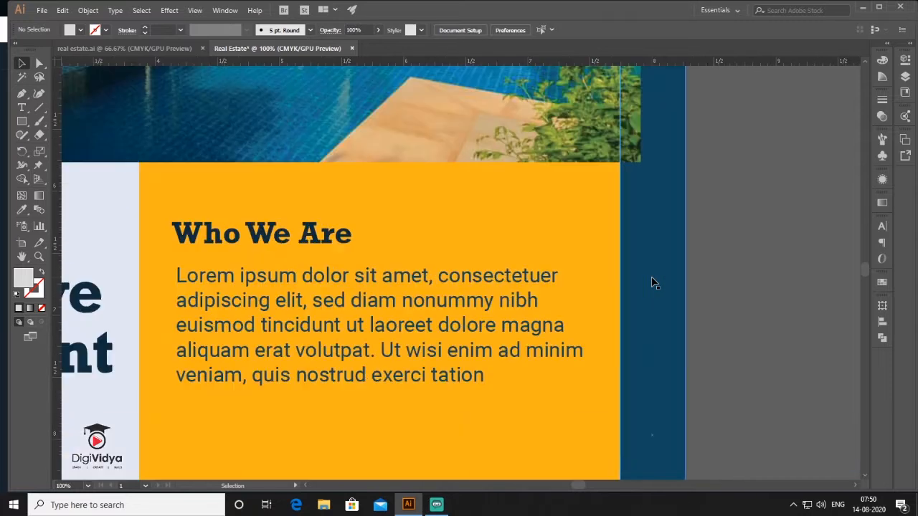
pyautogui.scroll(-4, 652, 281)
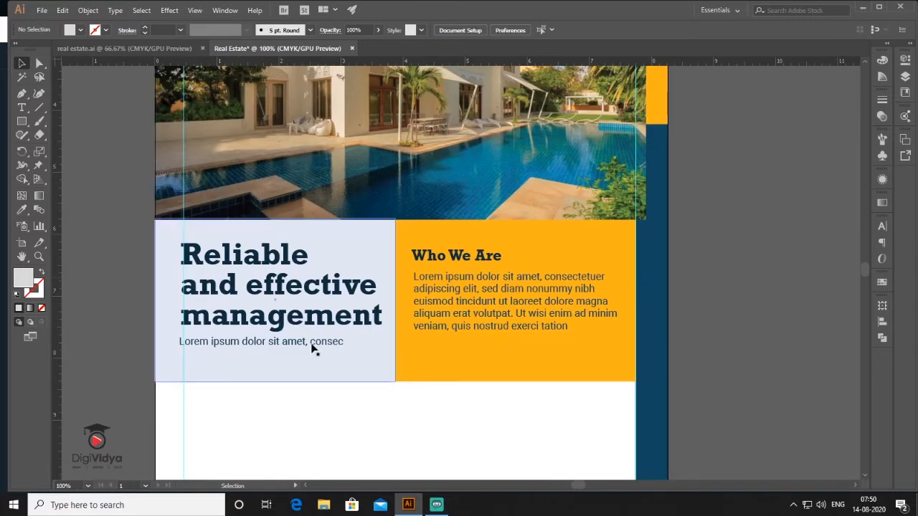
pyautogui.click(244, 317)
pyautogui.keyDown('shift'); pyautogui.click(275, 340); pyautogui.keyUp('shift')
pyautogui.press('Right')
pyautogui.press('Right')
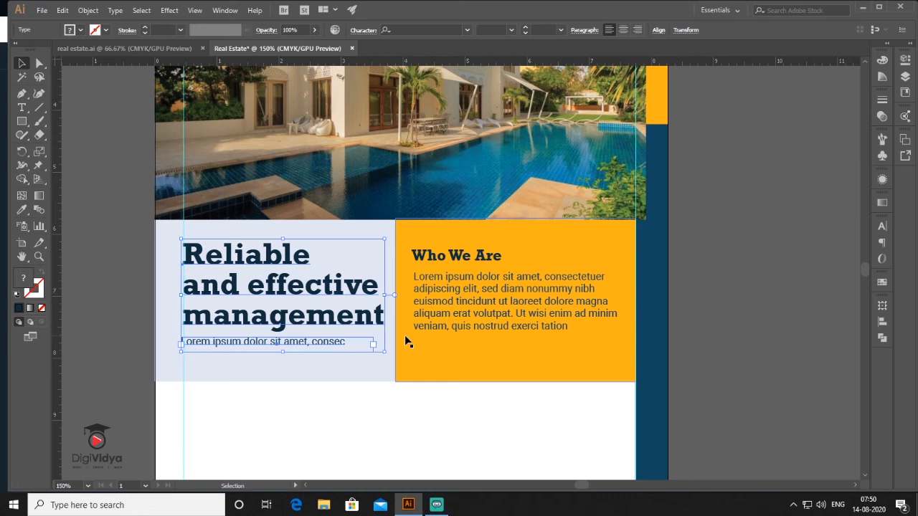
pyautogui.press('Right')
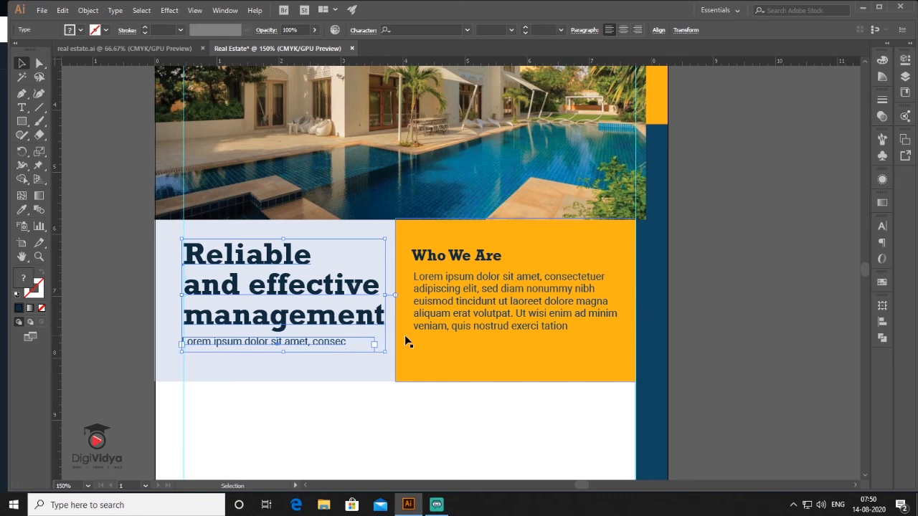
pyautogui.press('Down')
pyautogui.press('Up')
# - Nudge only the "Lorem ipsum dolor sit amet, consec" subline to line it up with the heading at the left guide
pyautogui.click(103, 348)
pyautogui.click(206, 347)
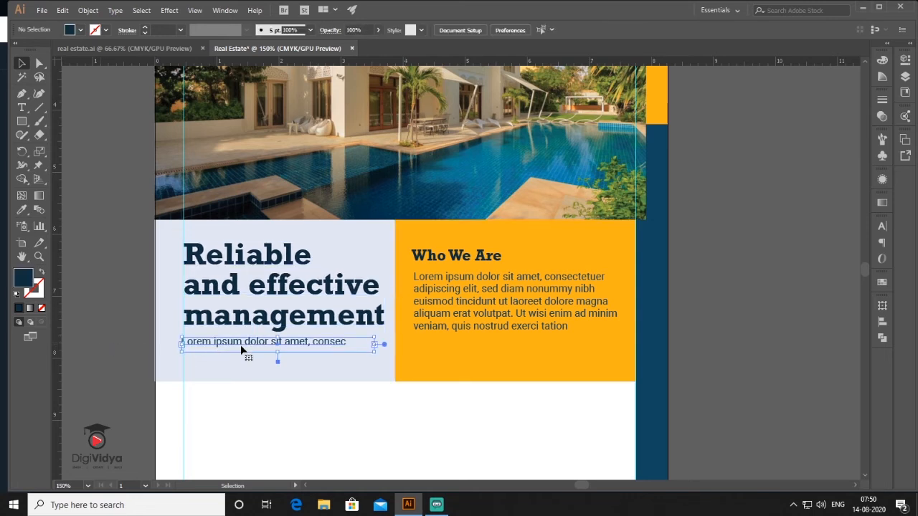
pyautogui.press('Right')
pyautogui.press('Right')
pyautogui.press('Left')
pyautogui.press('Left')
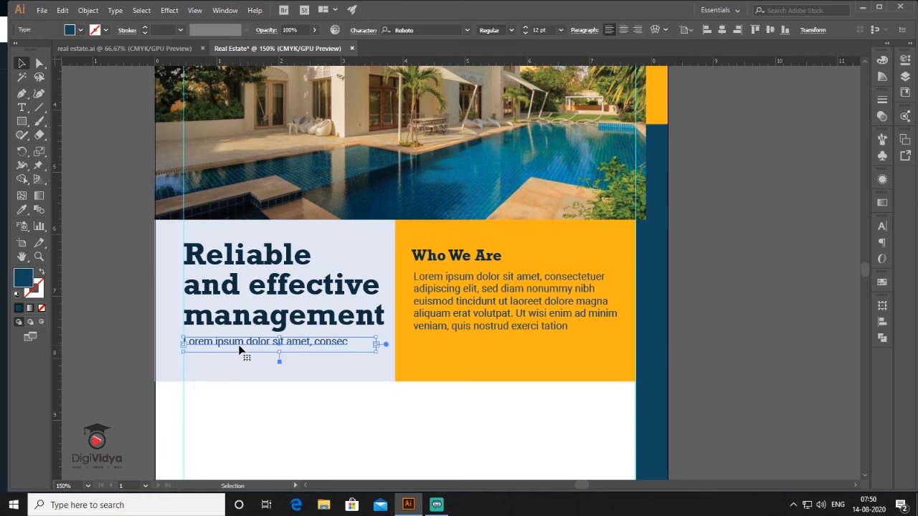
pyautogui.click(119, 335)
# - Paste the prepared "What we have to offer" and "Satisfied clients" text sections and position them in the white area beneath the colour blocks
pyautogui.scroll(-1, 452, 355)
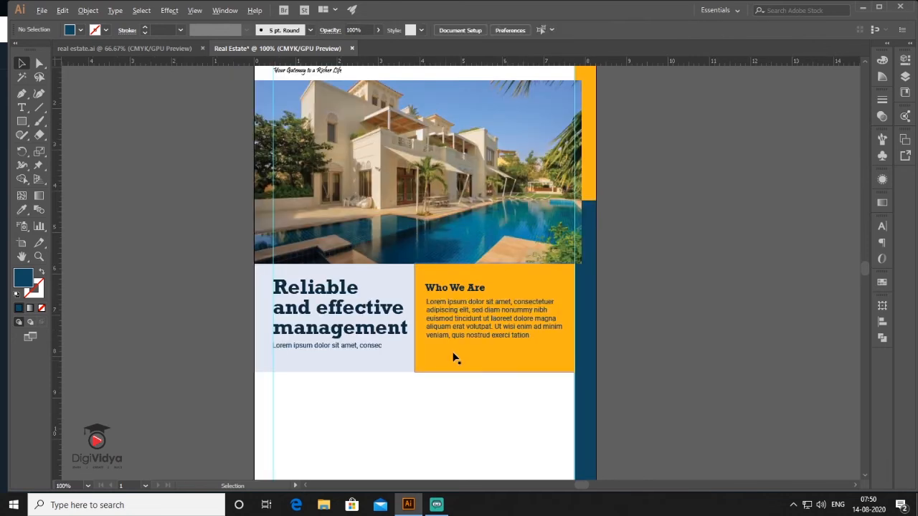
pyautogui.moveTo(545, 351); pyautogui.dragTo(582, 214)
pyautogui.moveTo(544, 279); pyautogui.dragTo(541, 299)
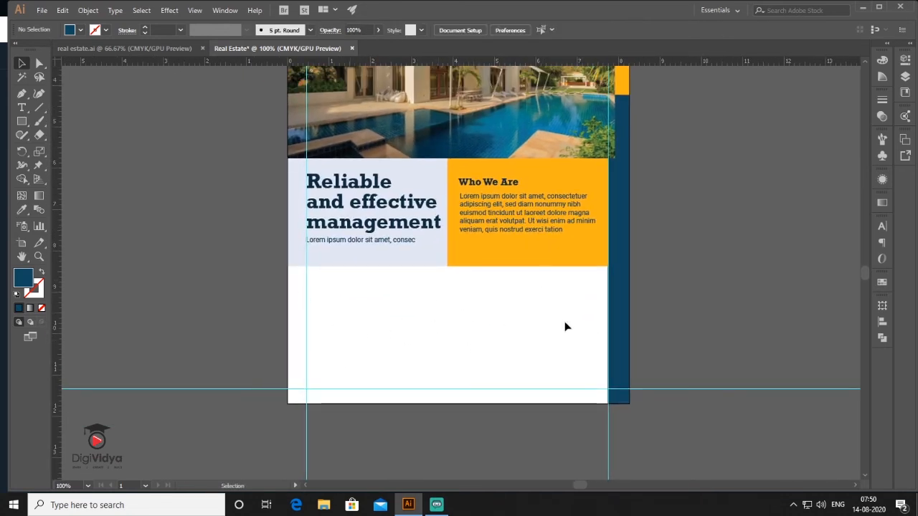
pyautogui.hotkey('ctrl', 'v')
pyautogui.moveTo(410, 303); pyautogui.dragTo(404, 353)
pyautogui.click(268, 337)
# - Paste the row of Twitter, Facebook and Instagram icons with captions and place it on the bottom guide, starting at the left guide
pyautogui.scroll(2, 533, 285)
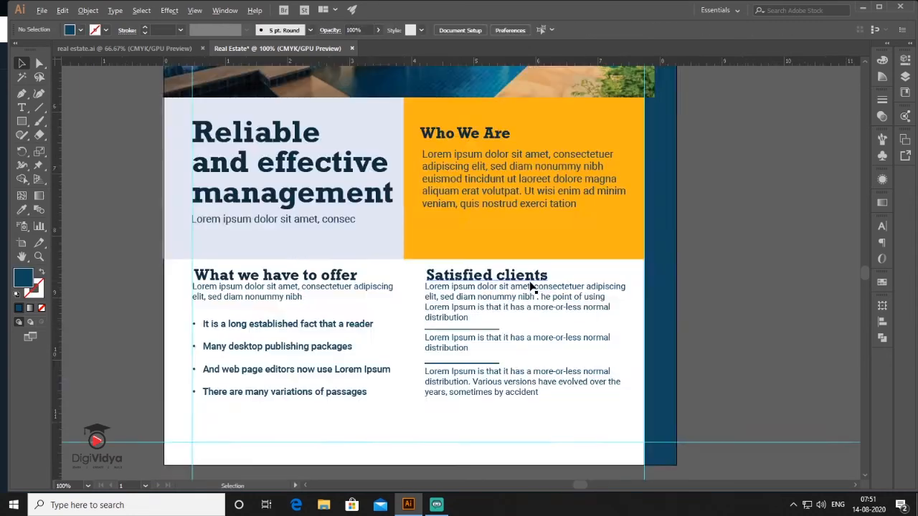
pyautogui.moveTo(368, 266); pyautogui.dragTo(459, 293)
pyautogui.scroll(-3, 420, 240)
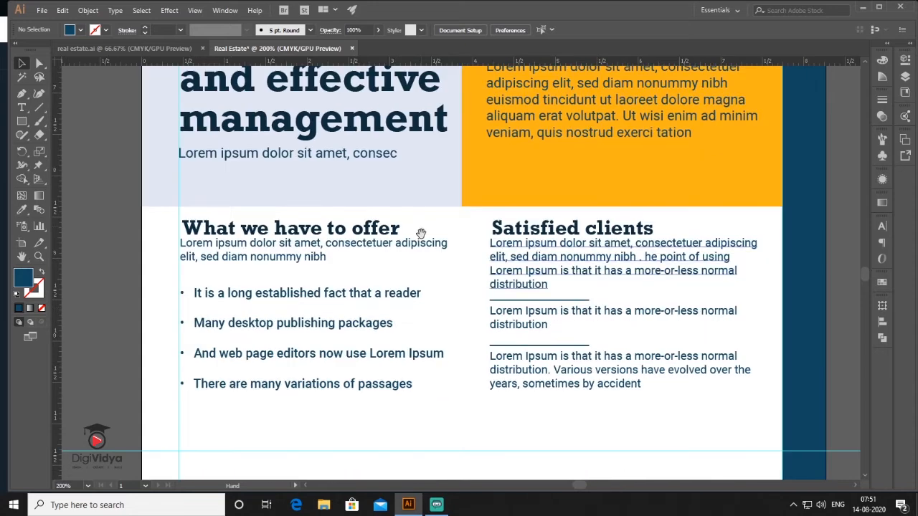
pyautogui.scroll(-1, 454, 298)
pyautogui.scroll(-1, 445, 294)
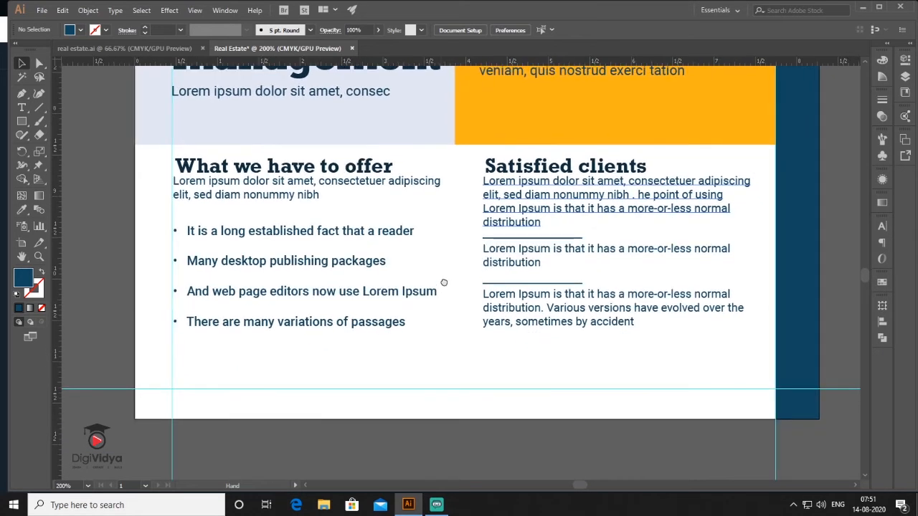
pyautogui.scroll(-2, 440, 287)
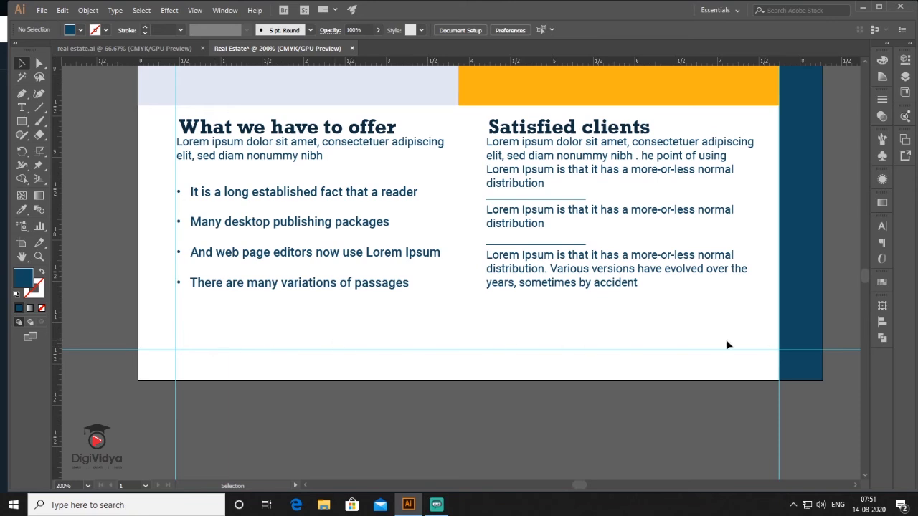
pyautogui.hotkey('ctrl', 'a')
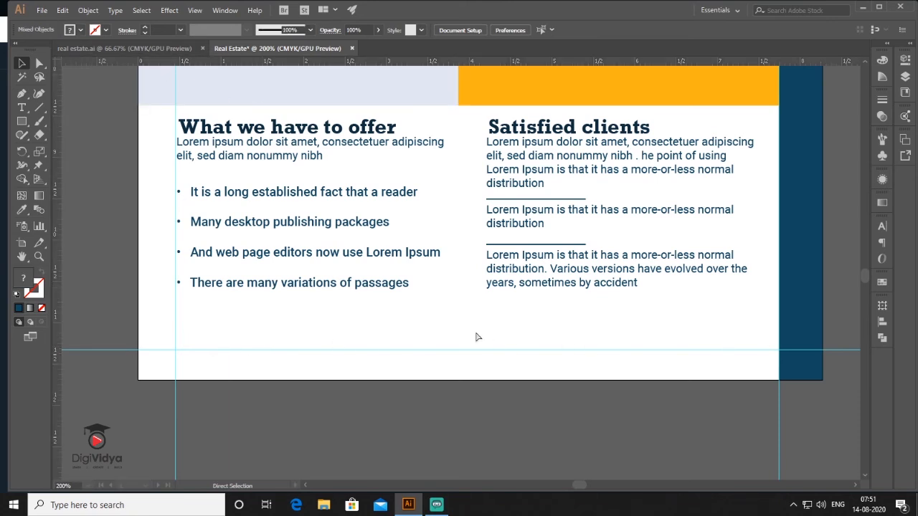
pyautogui.hotkey('ctrl', 'v')
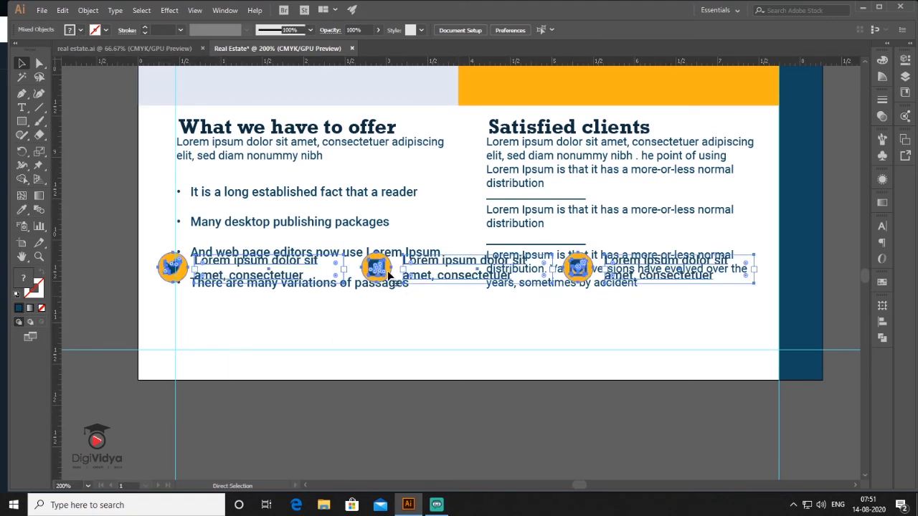
pyautogui.press('v')
pyautogui.moveTo(389, 274); pyautogui.dragTo(406, 343)
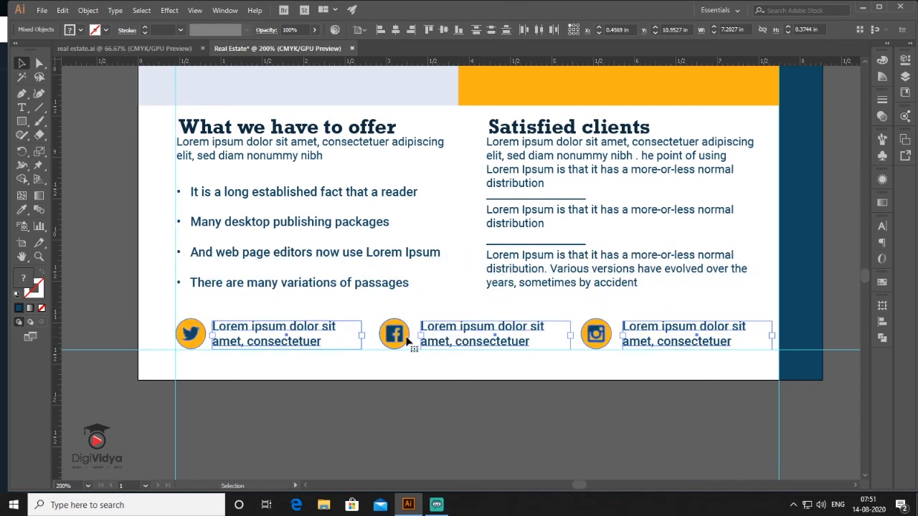
pyautogui.click(448, 406)
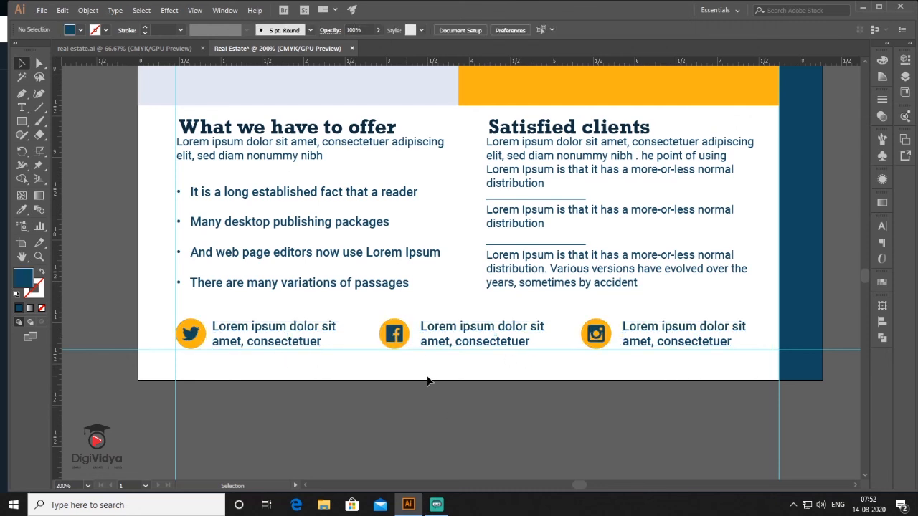
# - Review the complete flyer from the logo and photo down to the text sections and social media row
pyautogui.scroll(-5, 427, 381)
pyautogui.scroll(1, 429, 380)
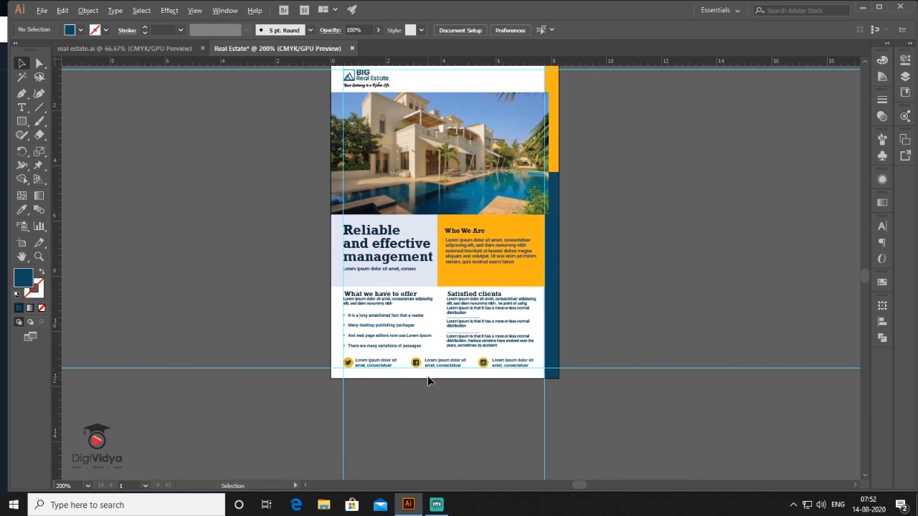
pyautogui.scroll(2, 429, 380)
pyautogui.moveTo(456, 167); pyautogui.dragTo(440, 306)
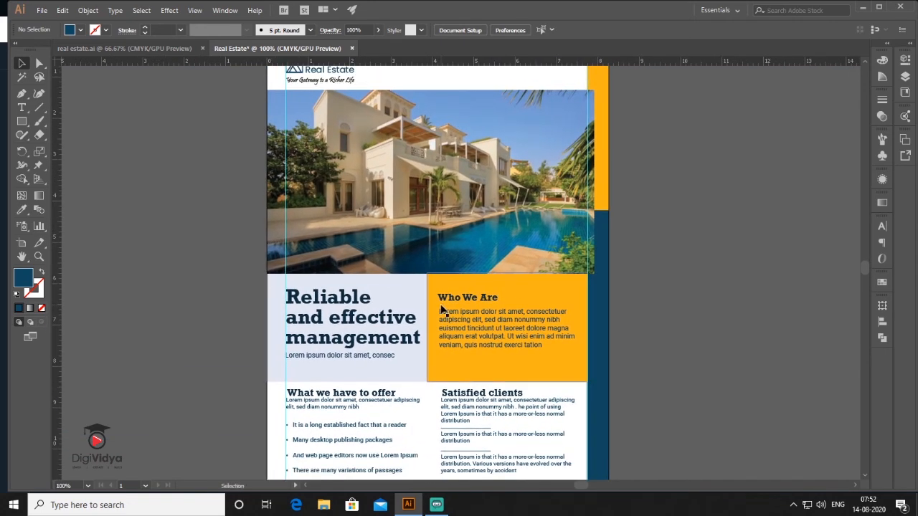
pyautogui.scroll(2, 452, 164)
pyautogui.moveTo(457, 129); pyautogui.dragTo(518, 277)
pyautogui.moveTo(525, 314); pyautogui.dragTo(522, 166)
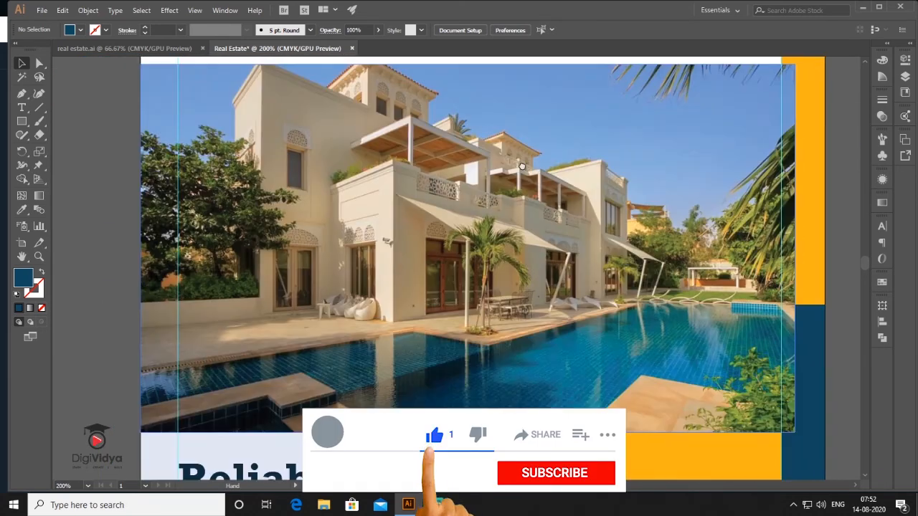
pyautogui.moveTo(525, 311); pyautogui.dragTo(532, 162)
pyautogui.moveTo(522, 303); pyautogui.dragTo(503, 195)
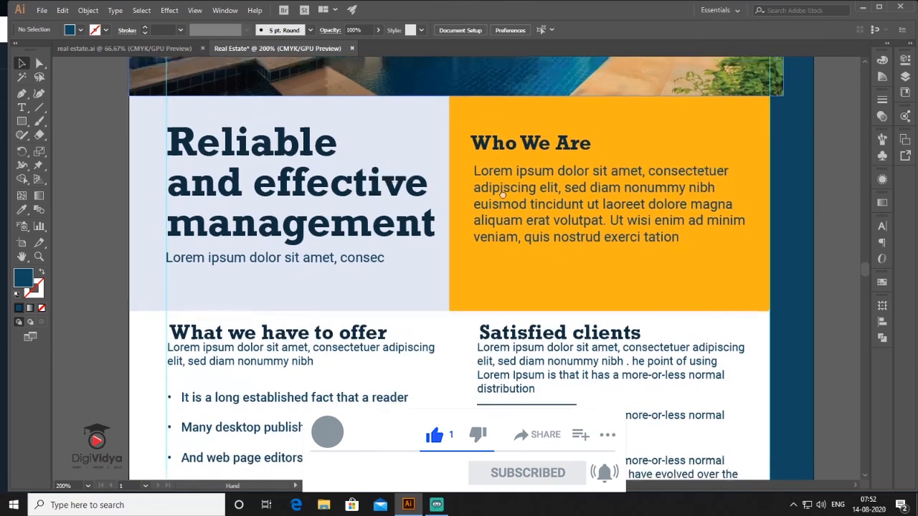
pyautogui.scroll(-6, 524, 299)
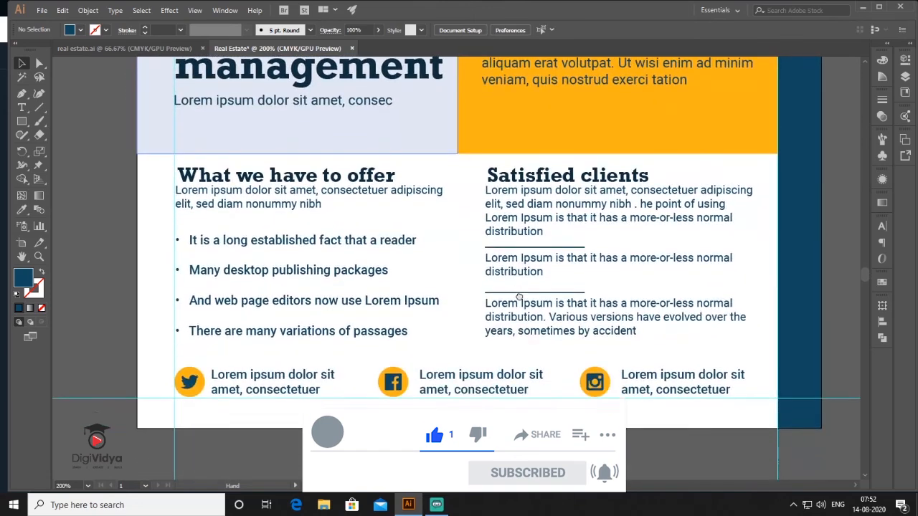
pyautogui.scroll(-1, 518, 296)
pyautogui.moveTo(520, 199); pyautogui.dragTo(527, 294)
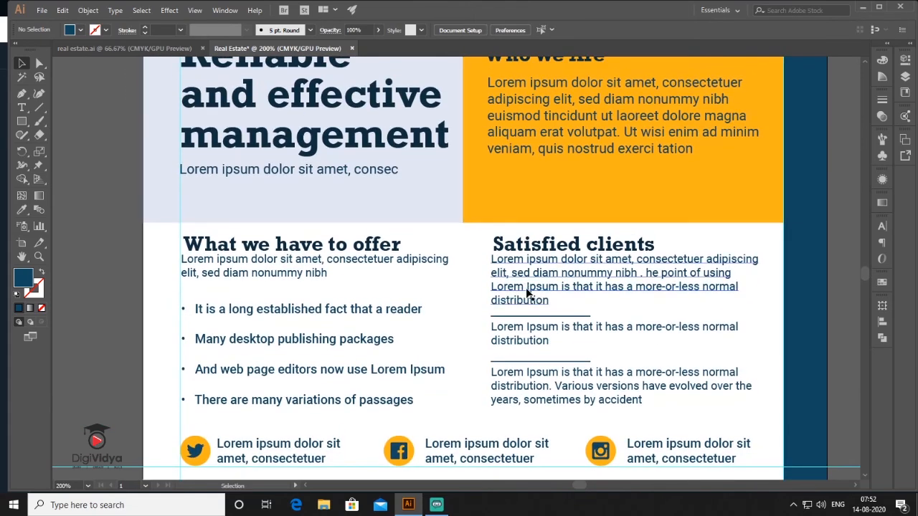
pyautogui.hotkey('ctrl', '0')
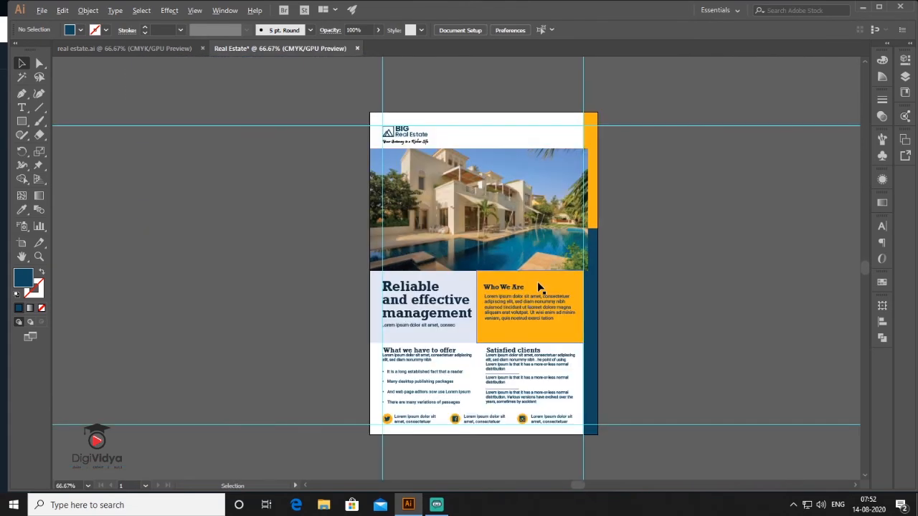
pyautogui.hotkey('ctrl', '1')
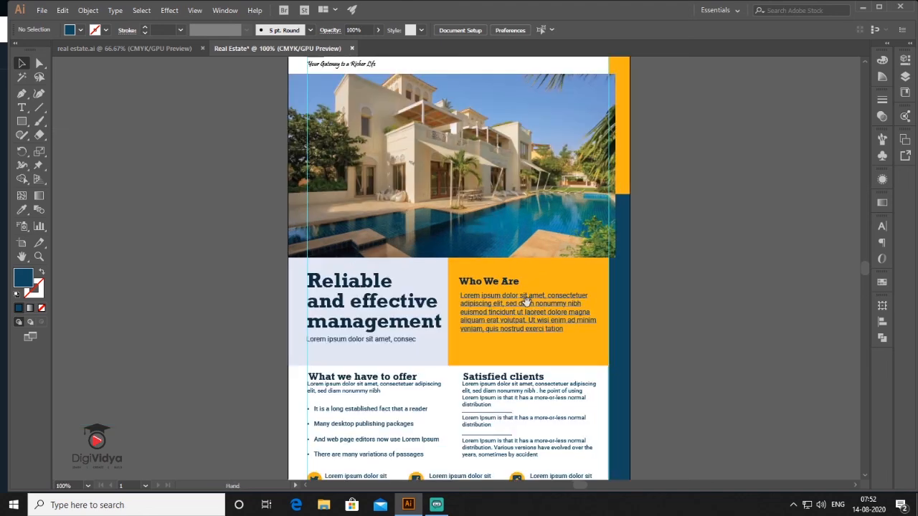
pyautogui.scroll(1, 525, 300)
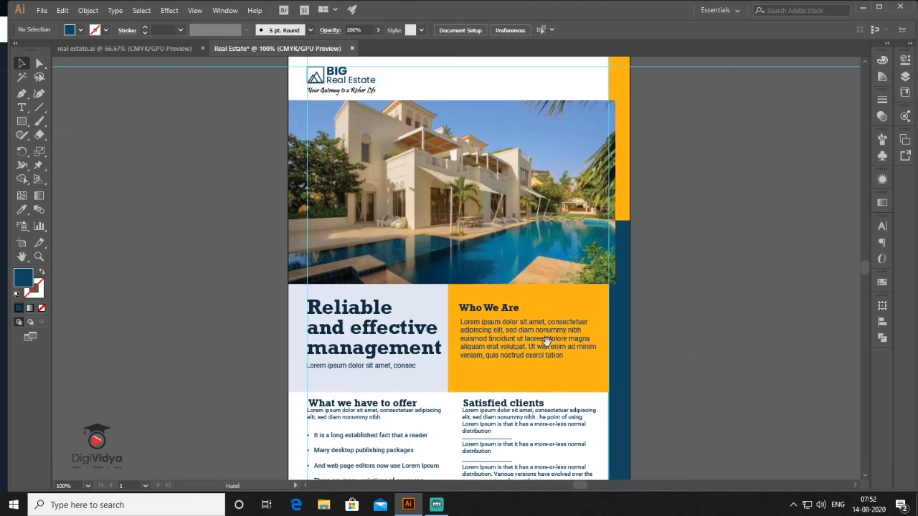